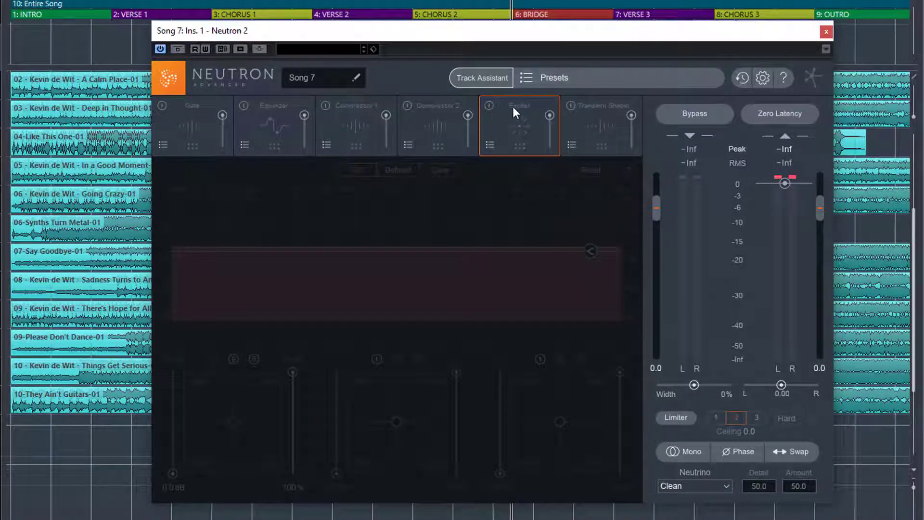
Step: Turn on the Exciter module in the Neutron 2 signal chain
mouse_move(502, 123)
left_mouse_down()
mouse_move(270, 111)
mouse_move(184, 122)
mouse_move(569, 125)
mouse_move(430, 124)
mouse_move(521, 120)
mouse_move(501, 120)
left_mouse_up()
left_click(489, 104)
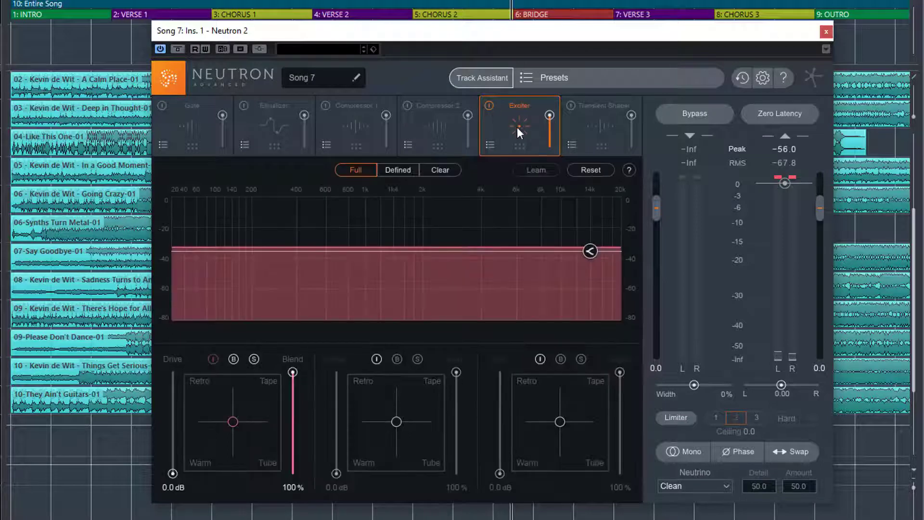
left_click(488, 104)
left_click(489, 104)
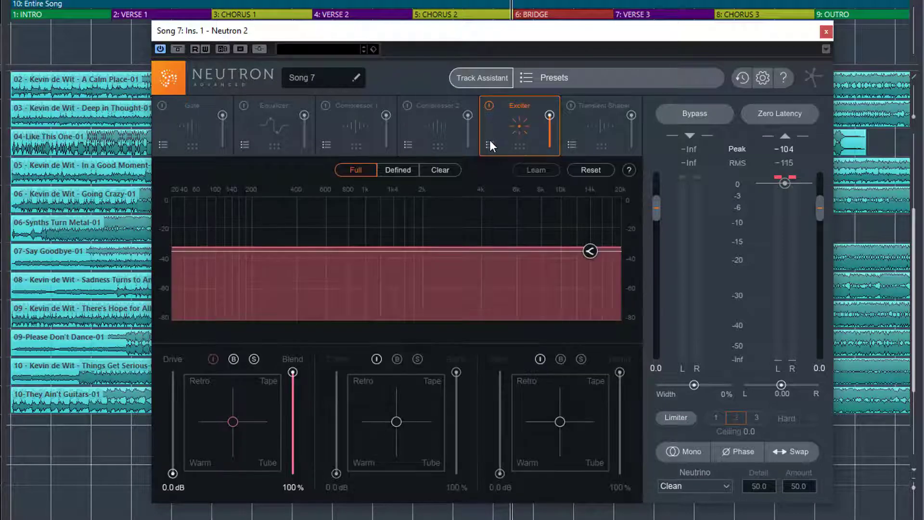
left_click(489, 140)
left_click(569, 112)
left_click_drag(550, 116, 551, 134)
left_click(379, 50)
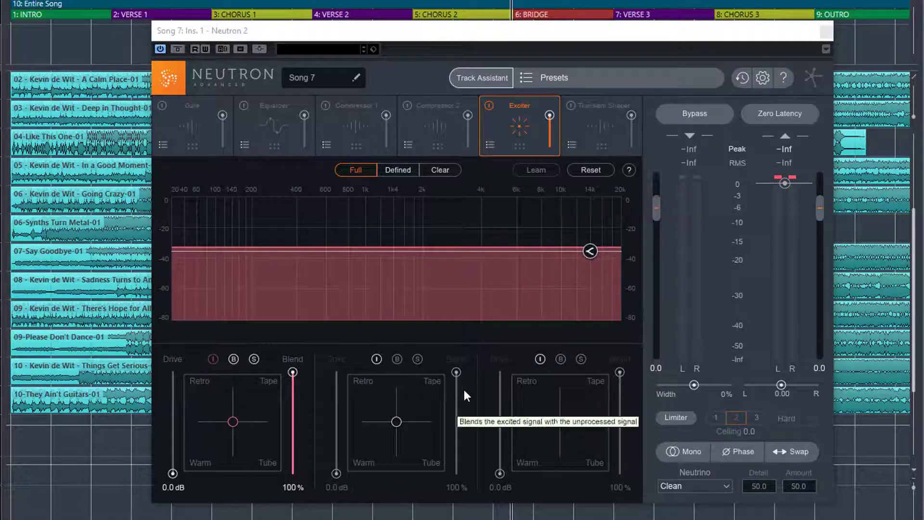
Step: Try pulling the Exciter's high-shelf filter down to about 10 kHz, and return it to flat
left_click(591, 251)
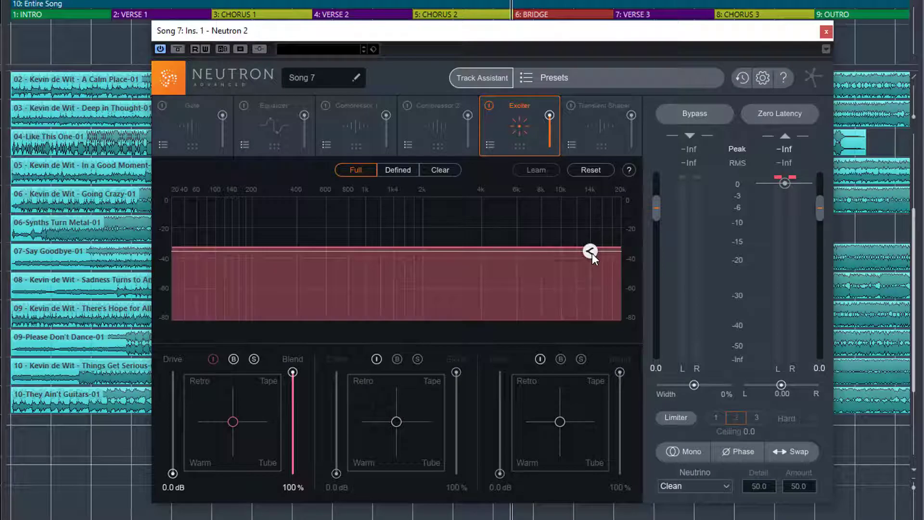
left_click_drag(592, 251, 563, 261)
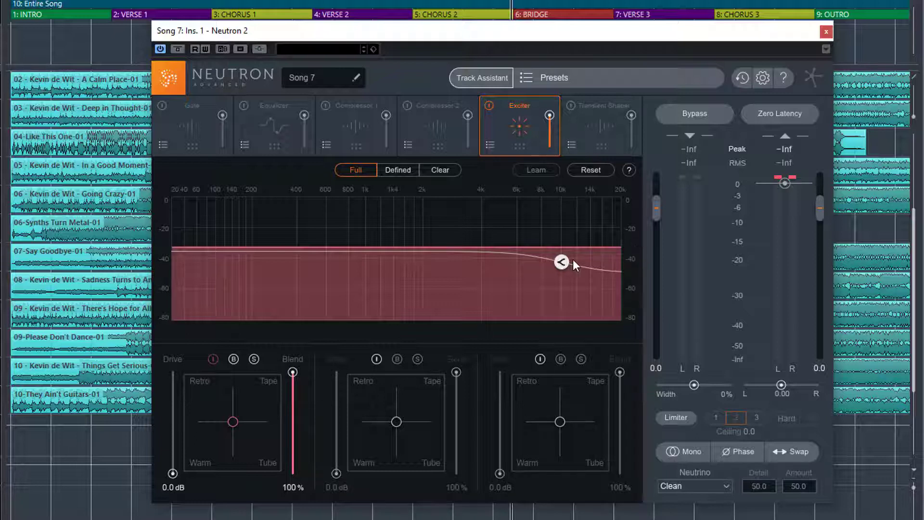
left_click_drag(563, 264, 592, 253)
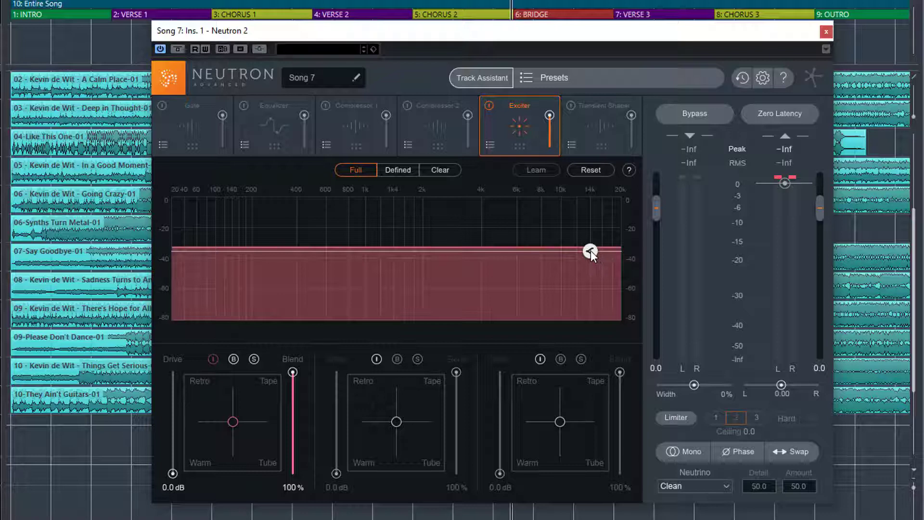
right_click(590, 251)
left_click(588, 250)
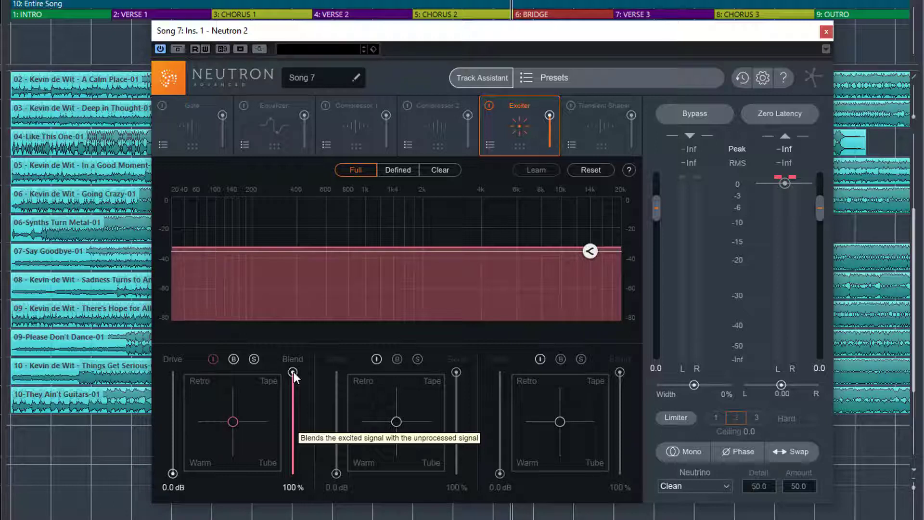
Step: Try the first Exciter band at 0% Blend and its pad toward Retro and Warm, restoring 100% Blend and the centred pad
left_click_drag(293, 372, 293, 480)
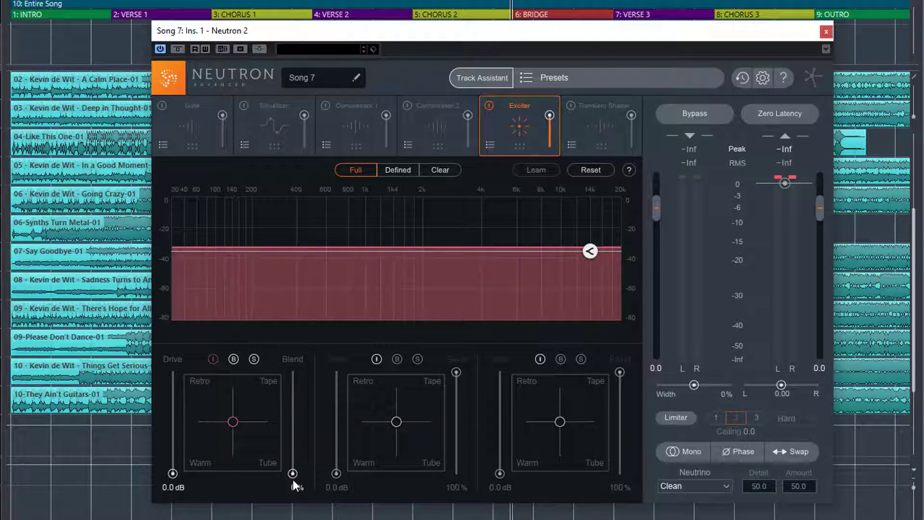
left_click_drag(292, 479, 291, 367)
left_click_drag(233, 421, 232, 419)
left_click_drag(201, 383, 186, 377)
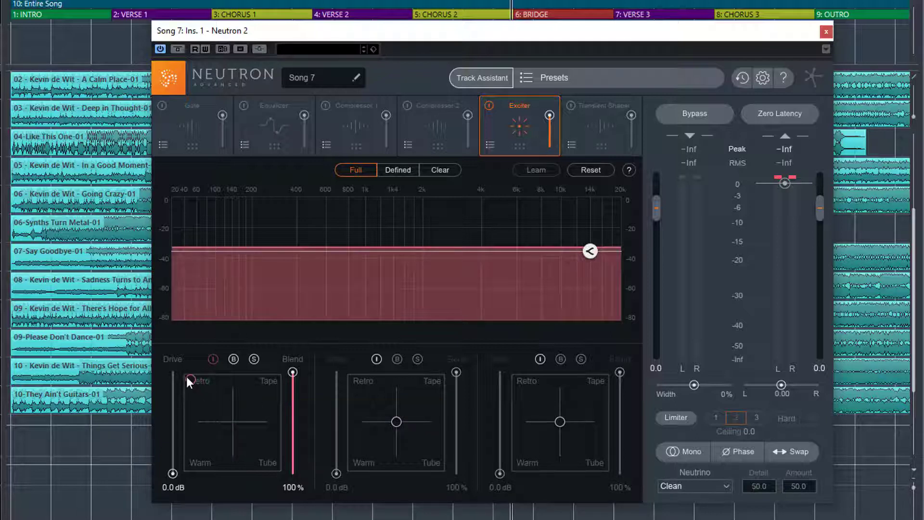
mouse_move(209, 414)
left_mouse_down()
mouse_move(205, 401)
mouse_move(196, 422)
left_mouse_up()
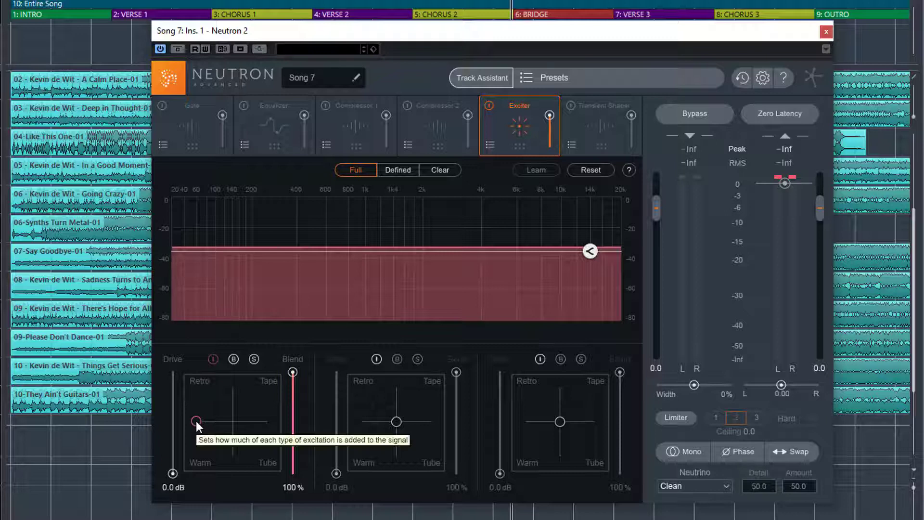
left_click_drag(196, 411, 233, 425)
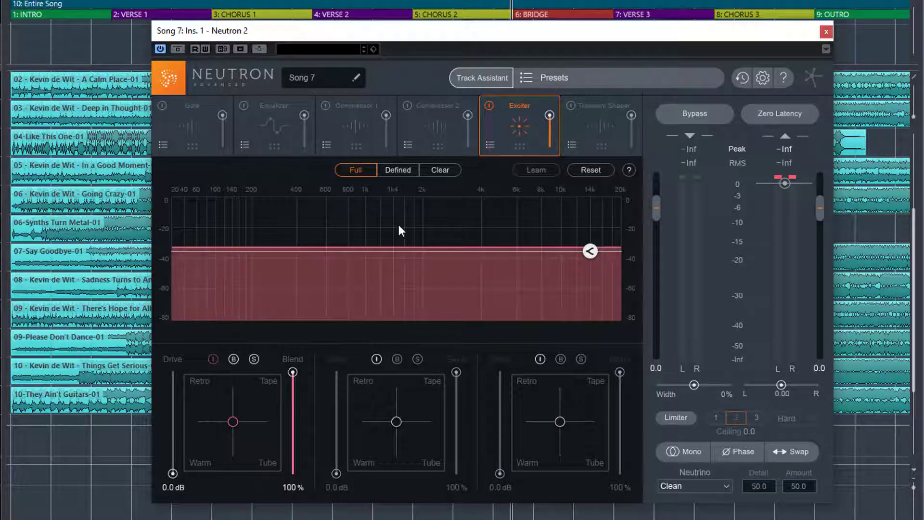
Step: Play the song and compare the first Exciter band bypassed and active, leaving the band active
left_click(233, 360)
key("space")
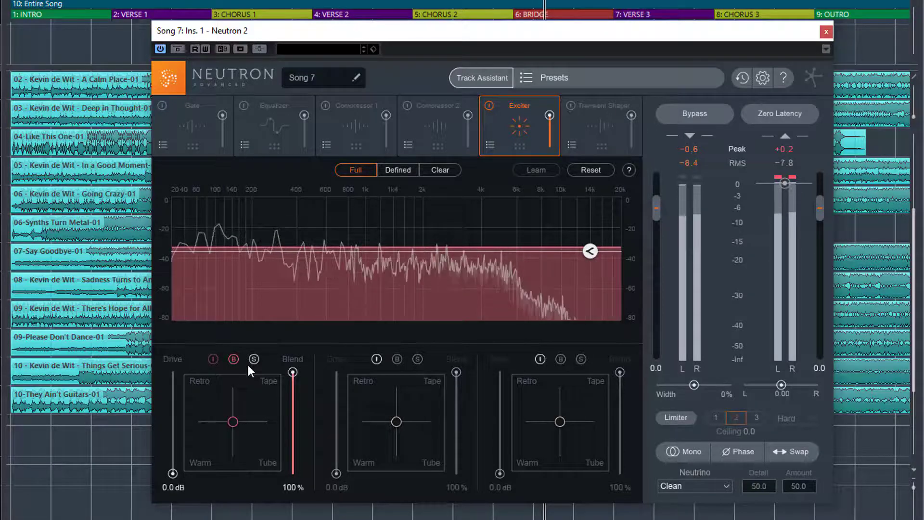
key("space")
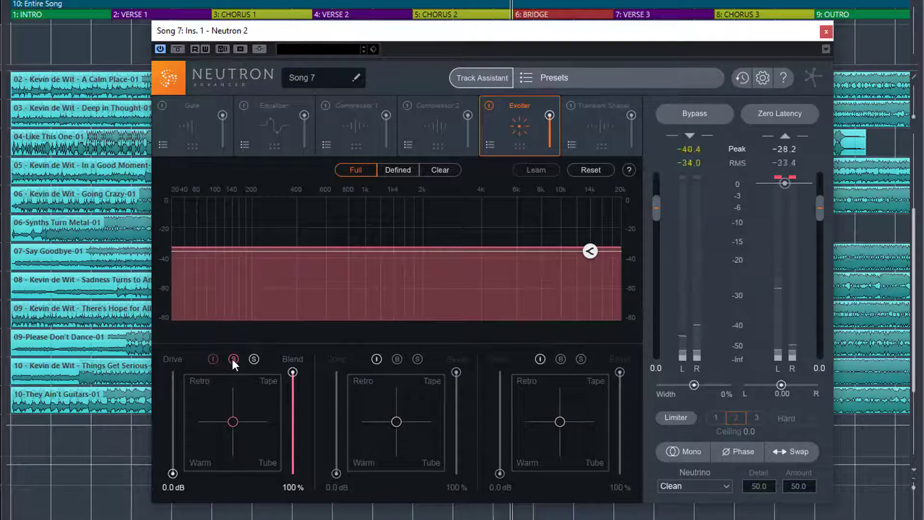
left_click(233, 358)
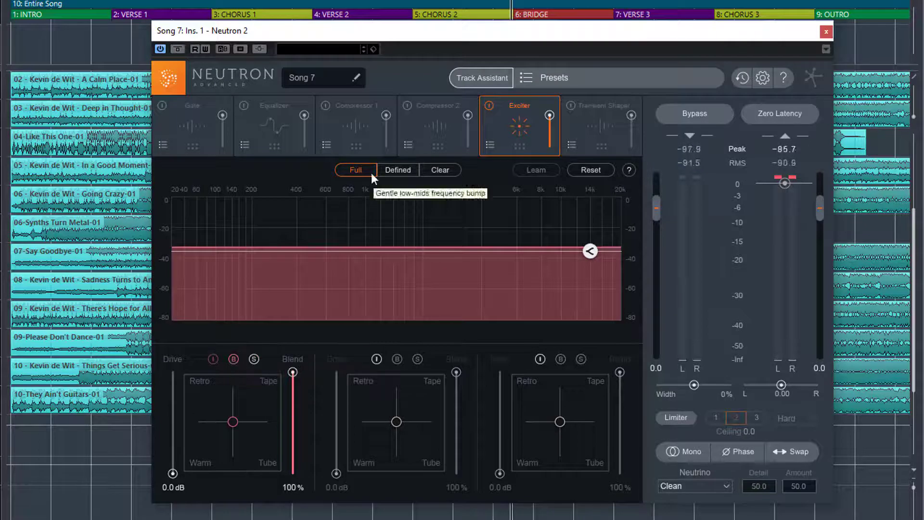
key("space")
left_click(233, 359)
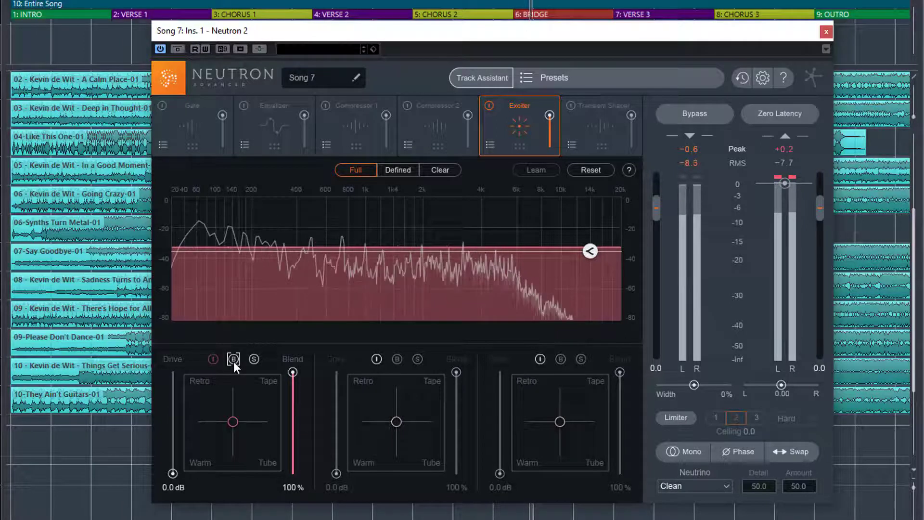
left_click(233, 360)
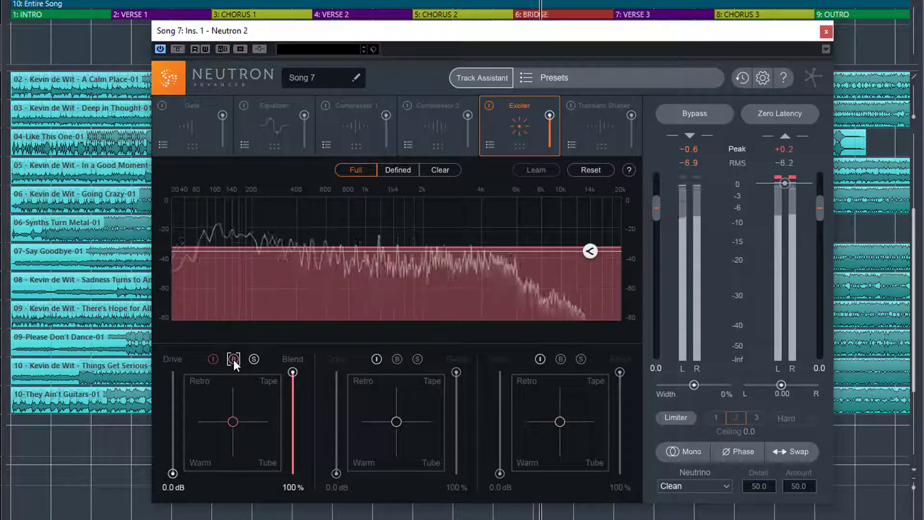
left_click(233, 360)
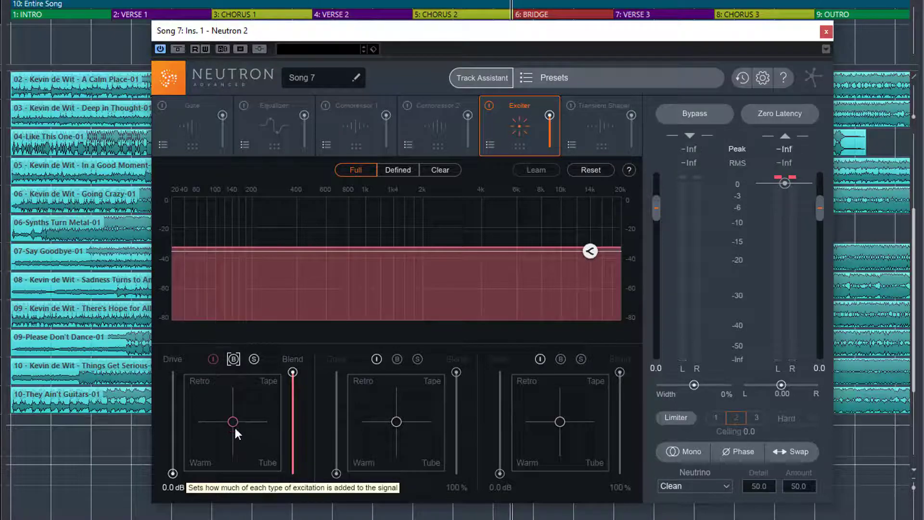
Step: Raise the first Exciter band's Drive to 2.4 dB during playback, compare it with bypass, and increase Drive to 3.8 dB
key("space")
mouse_move(171, 473)
left_mouse_down()
mouse_move(170, 383)
mouse_move(174, 467)
mouse_move(173, 456)
left_mouse_up()
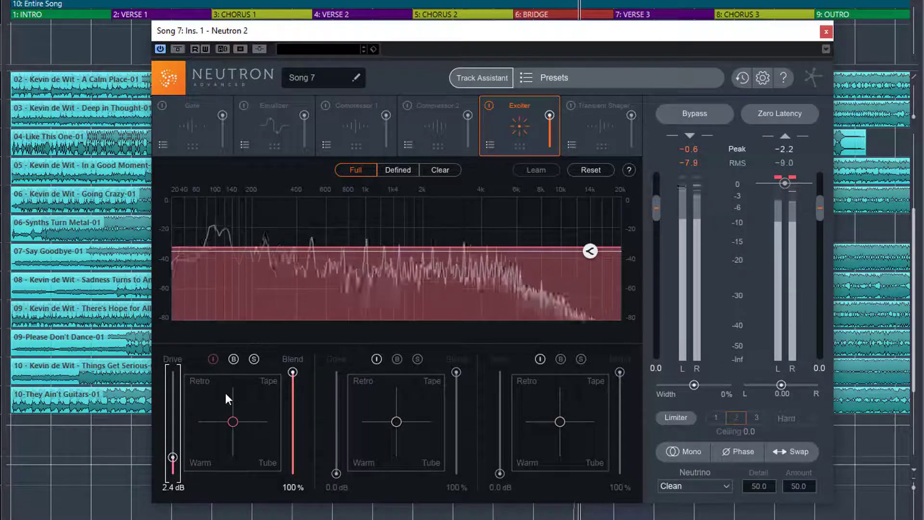
left_click(234, 358)
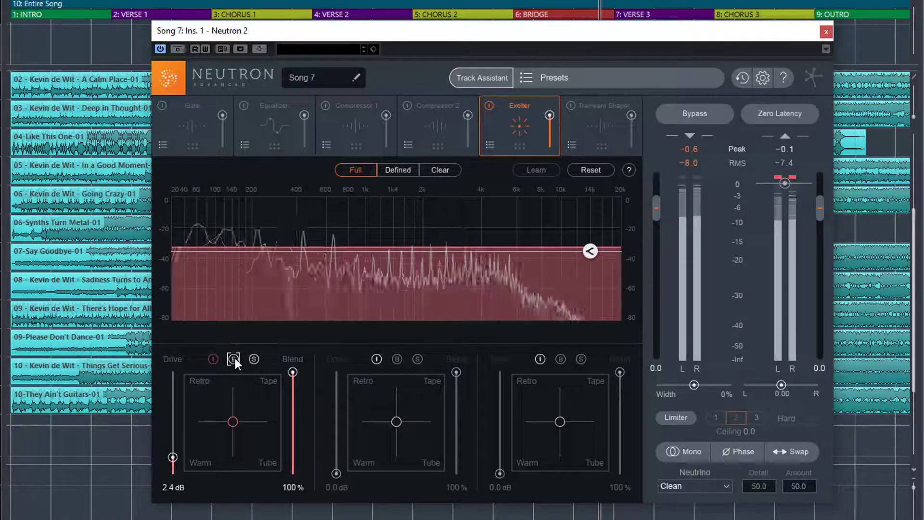
key("space")
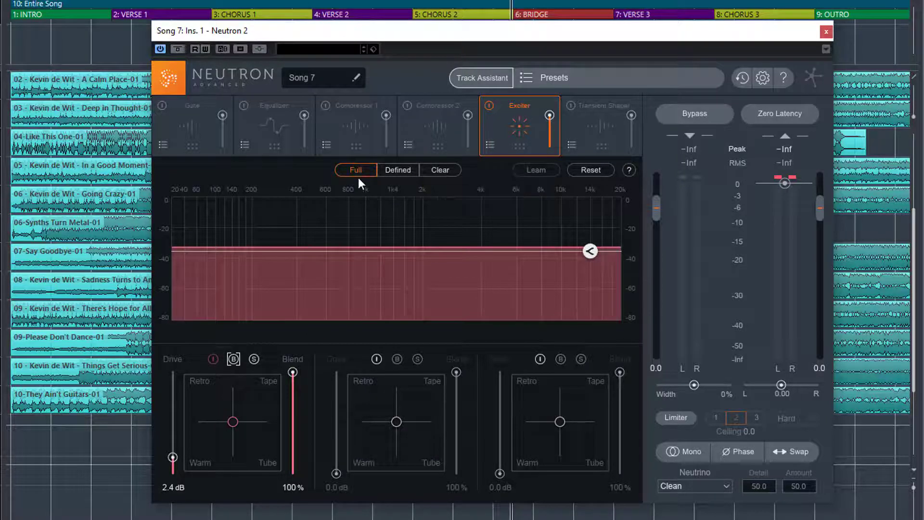
key("space")
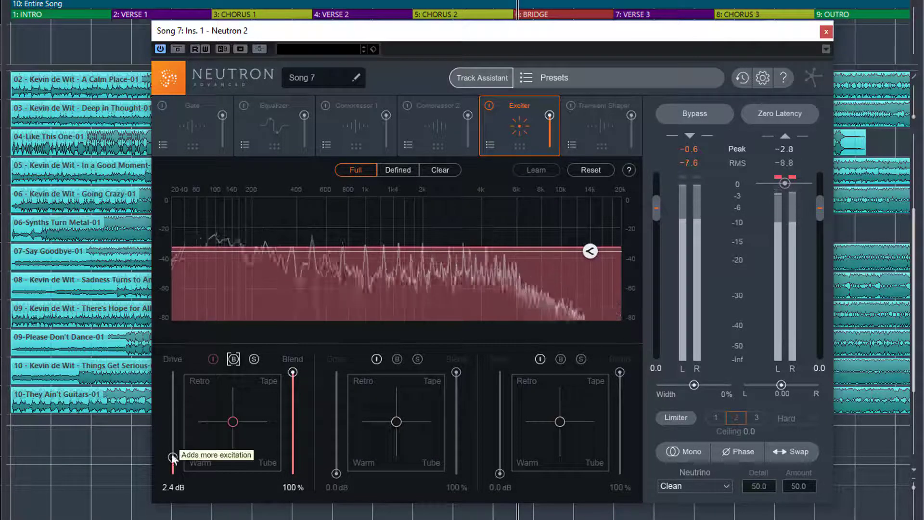
left_click_drag(172, 456, 173, 445)
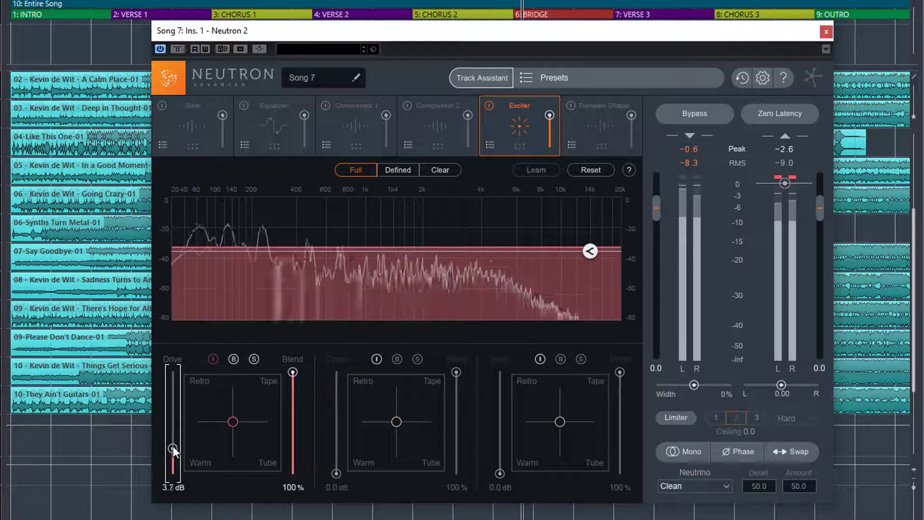
Step: Audition the Exciter's Defined and Clear tone modes against Full during playback, and return to Full
left_click(405, 167)
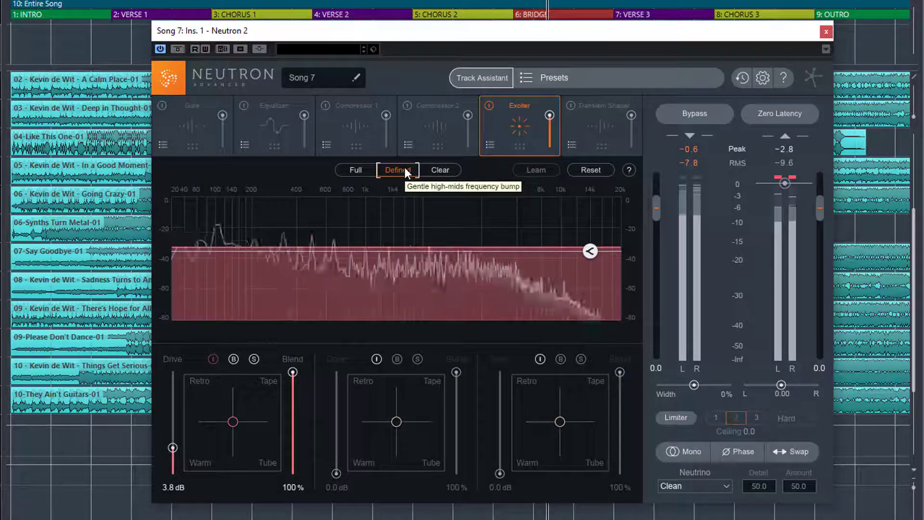
left_click(435, 170)
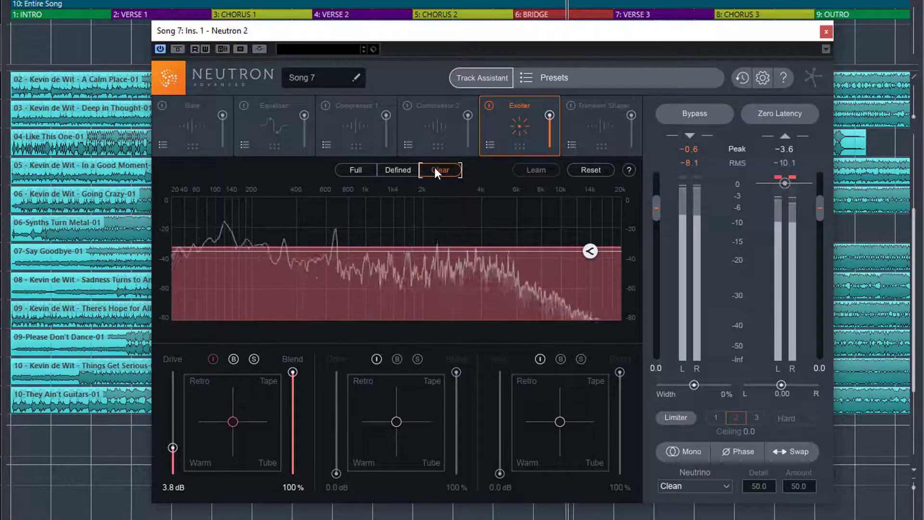
left_click(397, 168)
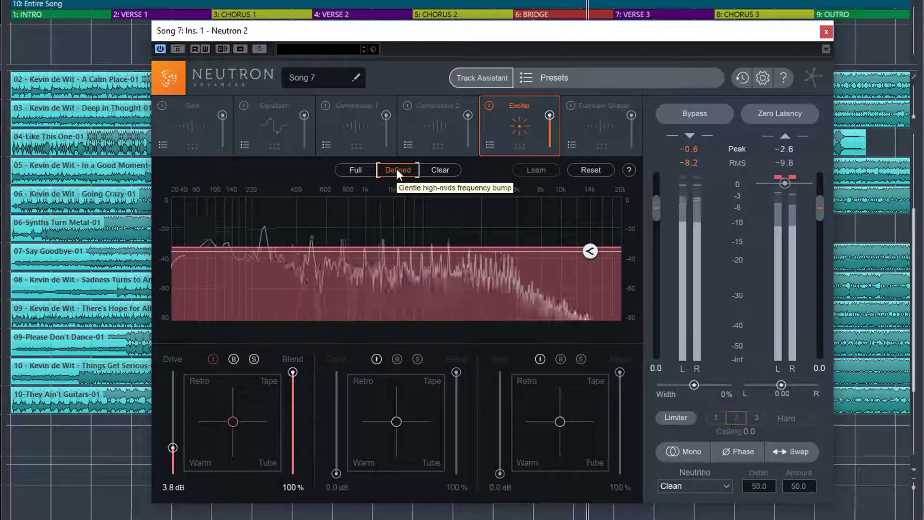
left_click(362, 169)
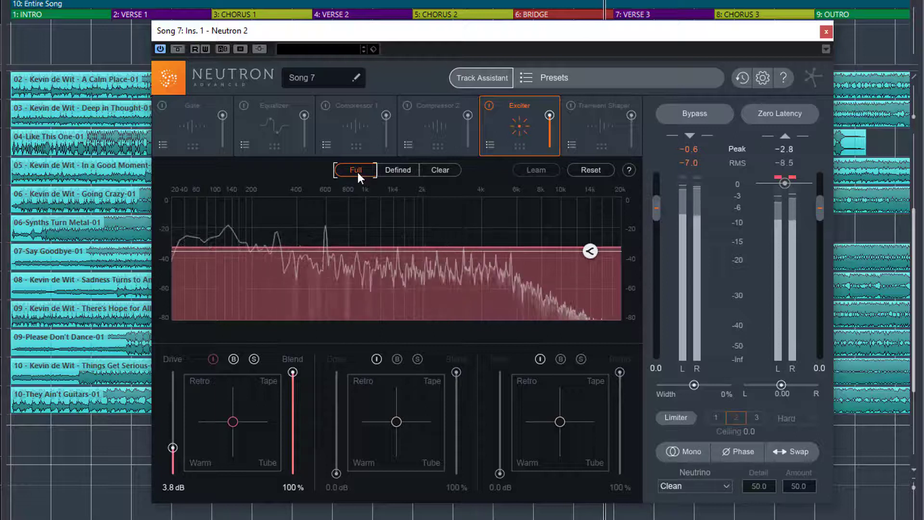
left_click(386, 171)
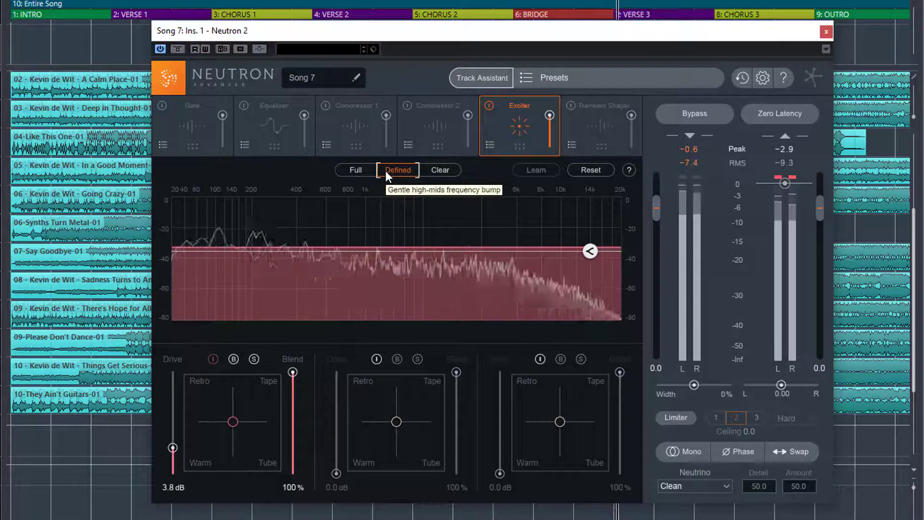
key("space")
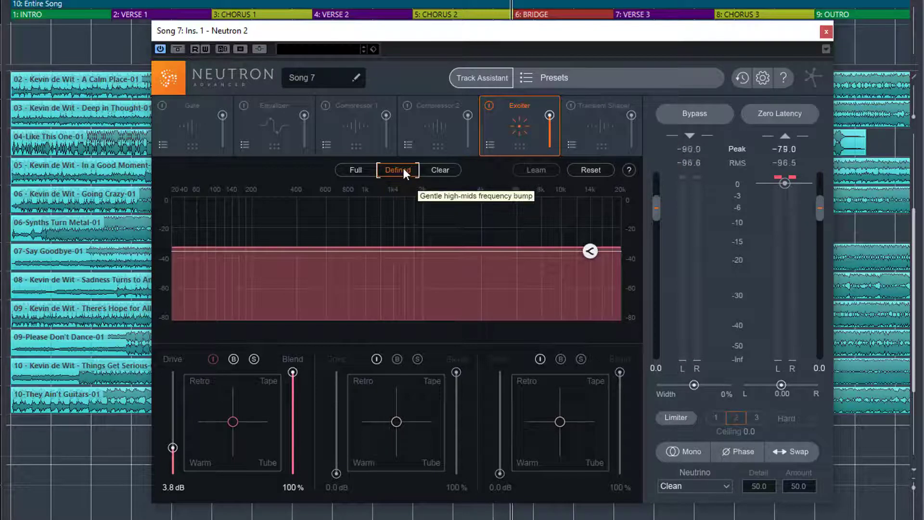
left_click(361, 171)
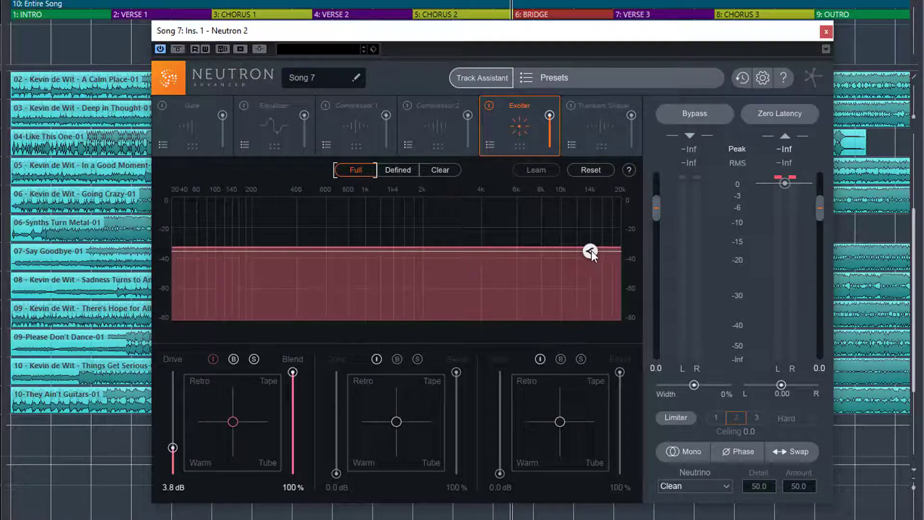
Step: Pull the Exciter's high-shelf filter down to about 3.66 kHz and -12 dB while playing the song
key("space")
left_click_drag(591, 251, 475, 288)
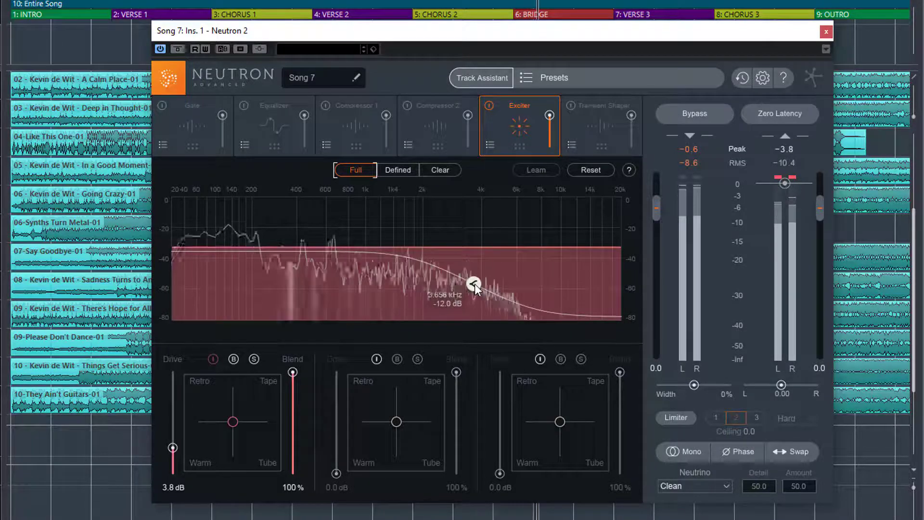
key("space")
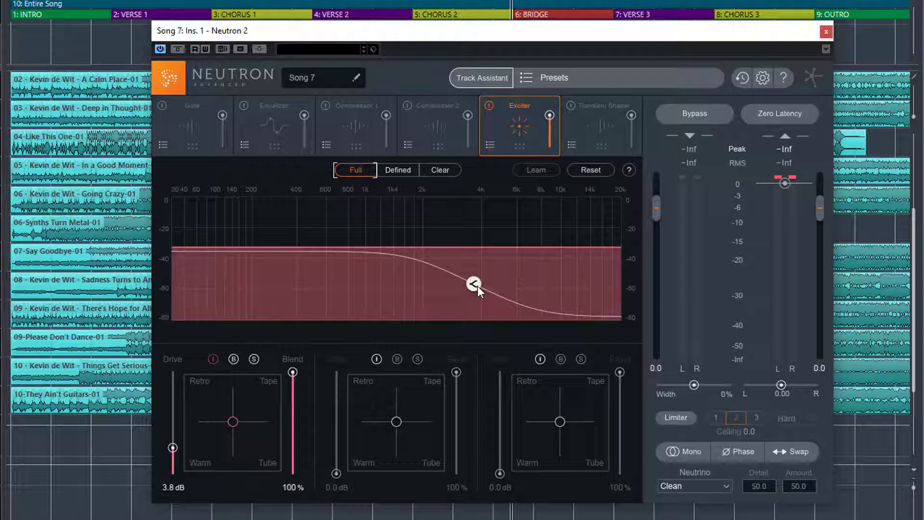
Step: Audition the first Exciter band at 34% Blend, and restore the flat filter and 100% Blend
left_click_drag(292, 372, 294, 437)
key("space")
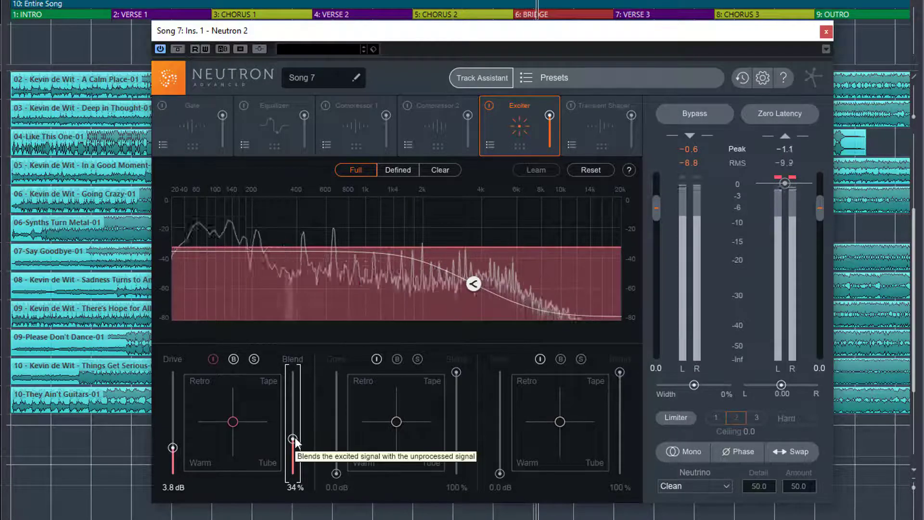
left_click_drag(473, 284, 591, 251)
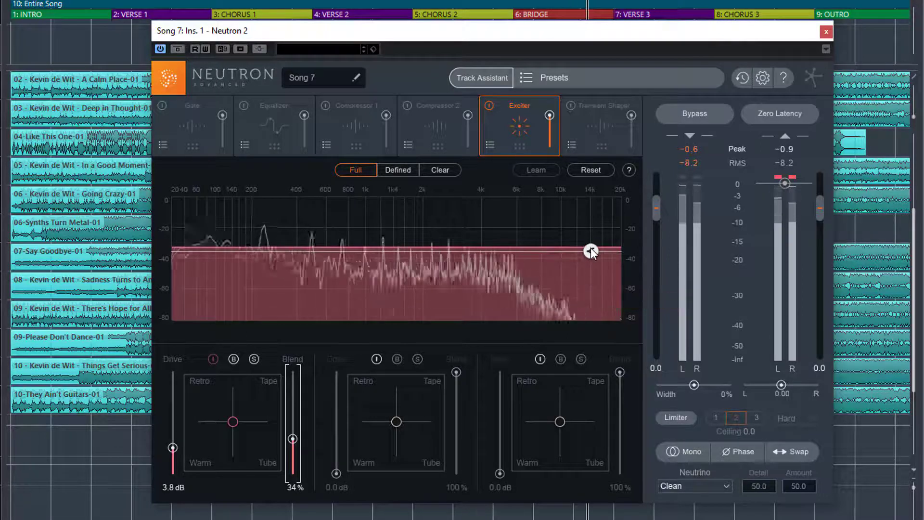
left_click_drag(299, 436, 299, 362)
key("space")
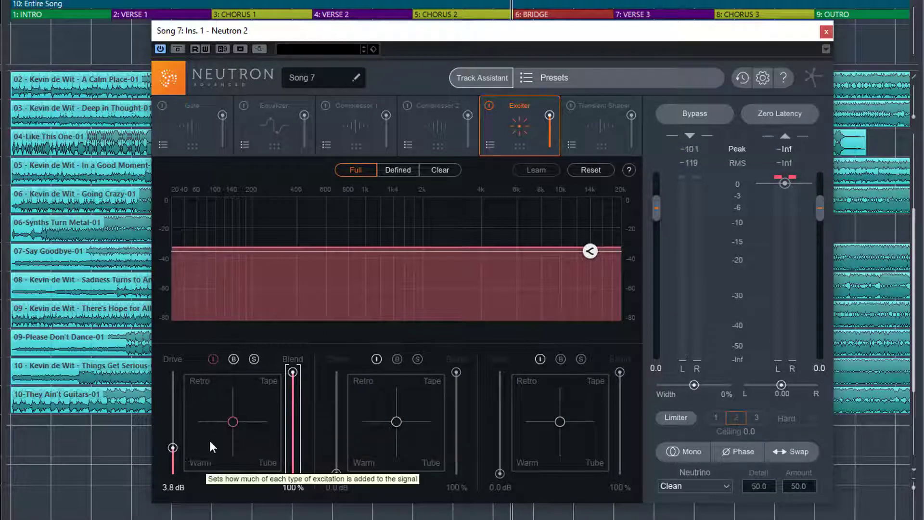
Step: Raise the first Exciter band's Drive to 6.0 dB and replay the song from the bridge
key("space")
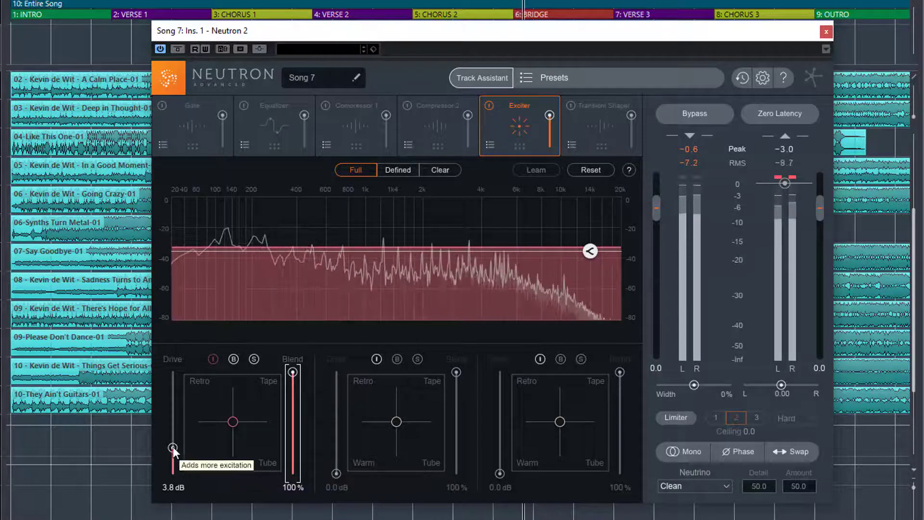
key("space")
left_click_drag(172, 447, 175, 432)
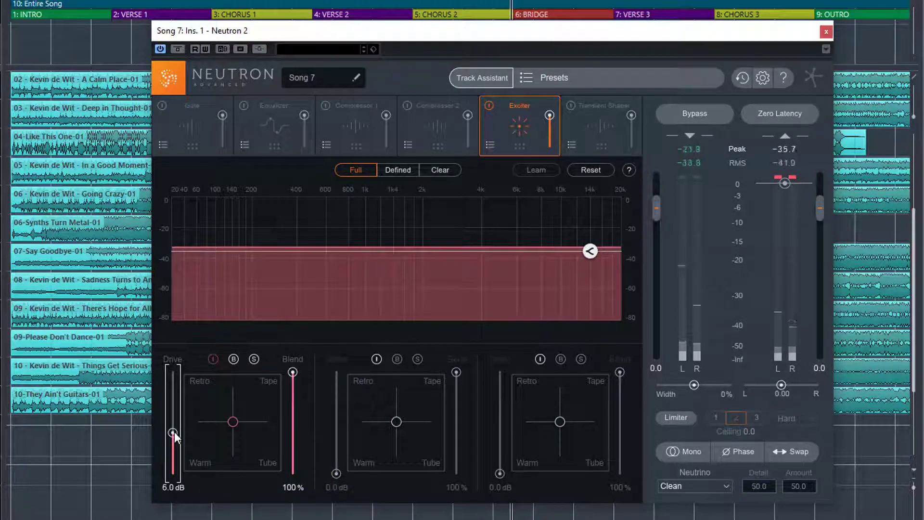
key("space")
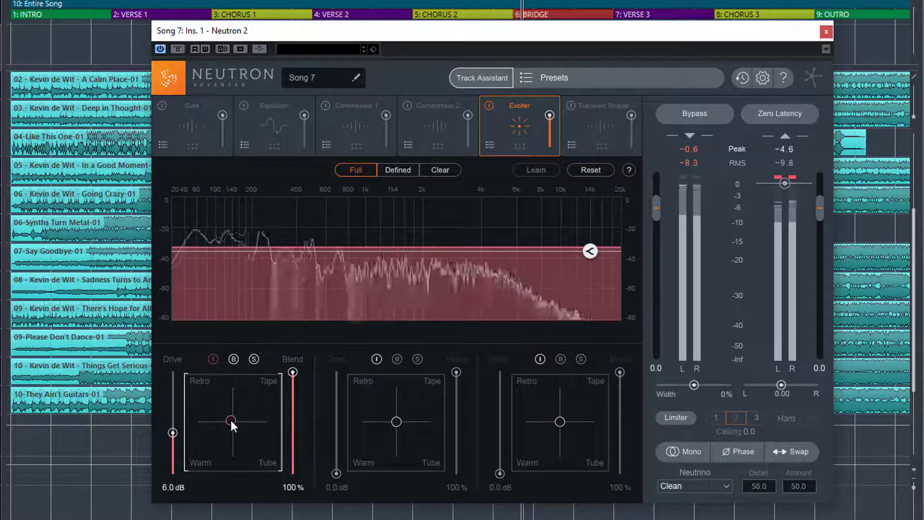
Step: Audition the first band's excitation pad during playback, sweeping from the Retro–Warm edge to the Warm and Tube corners
left_click_drag(230, 420, 177, 423)
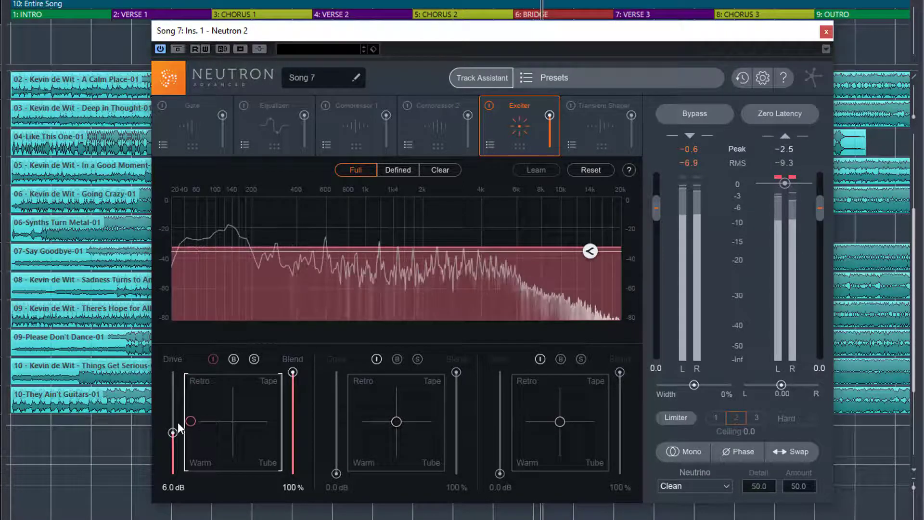
left_click_drag(175, 458, 177, 471)
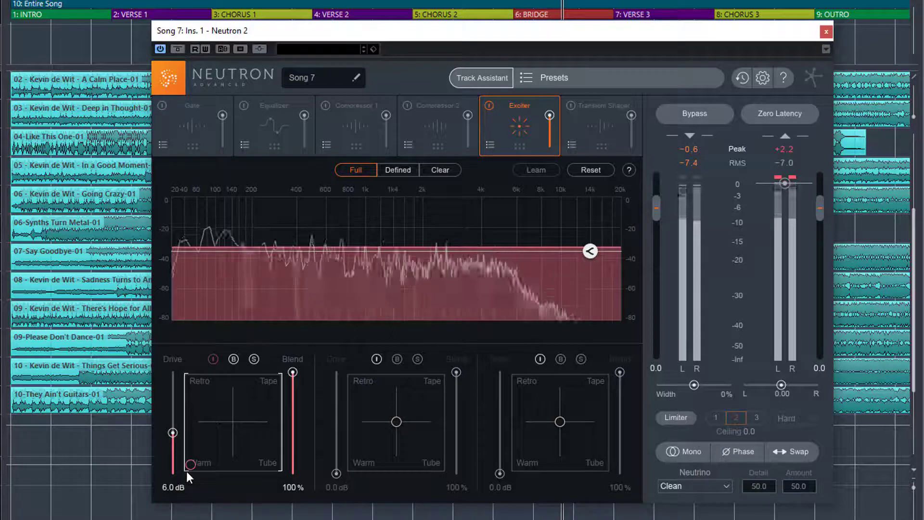
left_click_drag(206, 472, 280, 475)
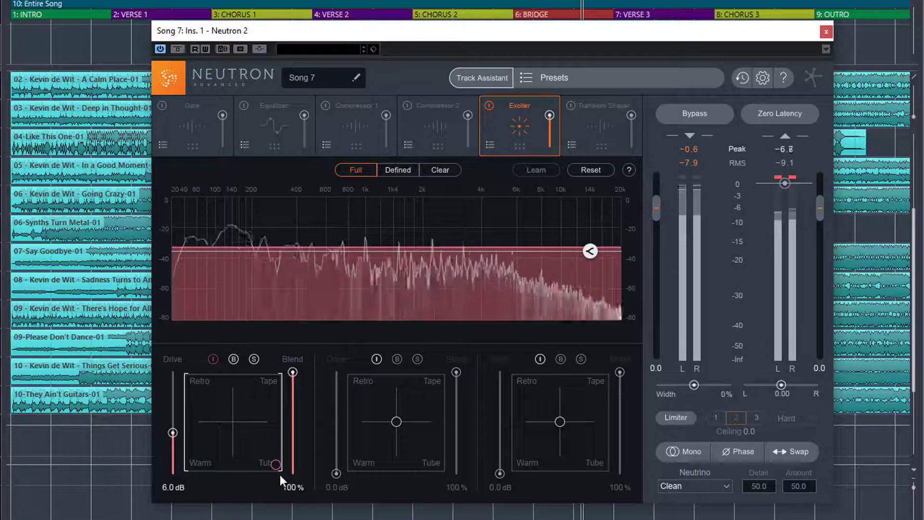
left_click_drag(290, 459, 193, 454)
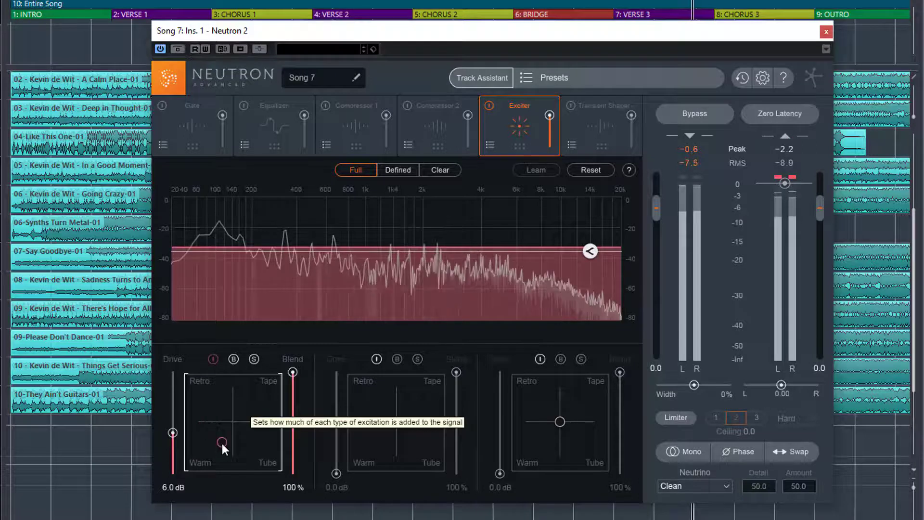
Step: Settle the first band's excitation toward Warm, reduce its Drive to 4.9 dB, and compare with the band's bypass
left_click_drag(221, 443, 226, 450)
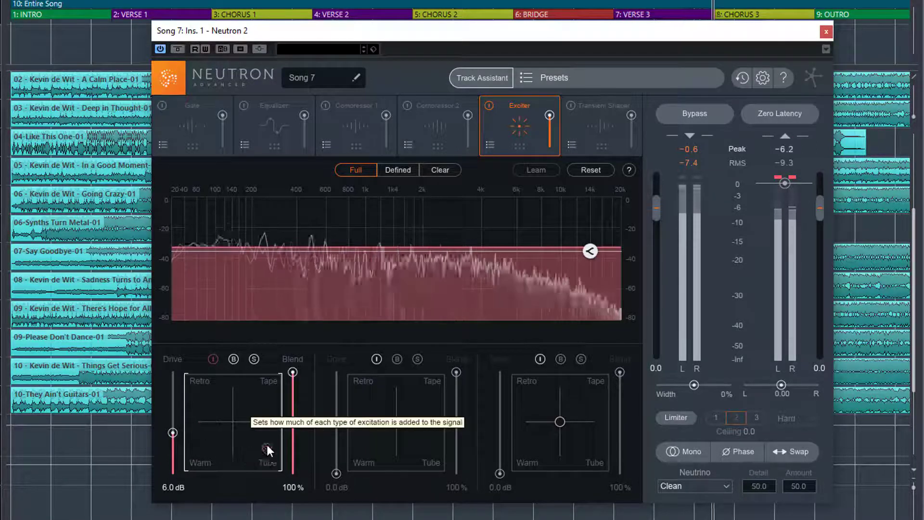
left_click_drag(264, 430, 242, 433)
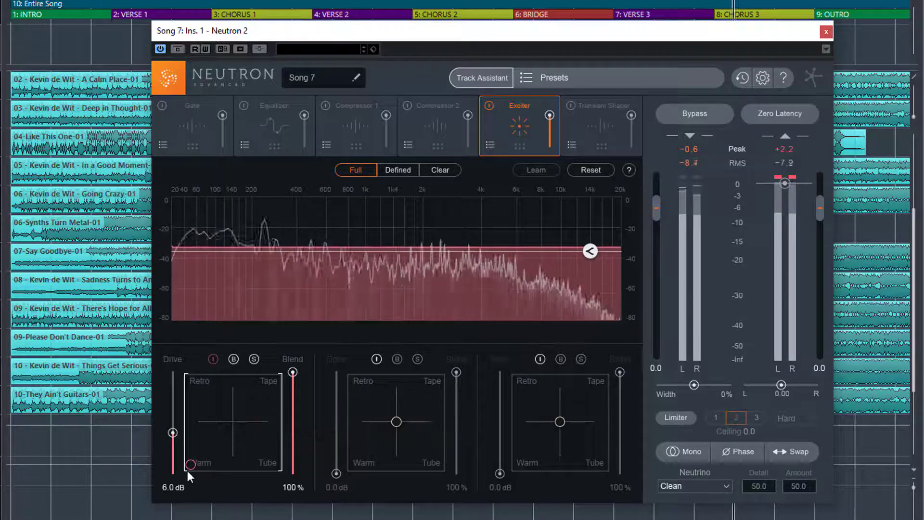
mouse_move(188, 472)
left_mouse_down()
mouse_move(219, 436)
mouse_move(188, 469)
left_mouse_up()
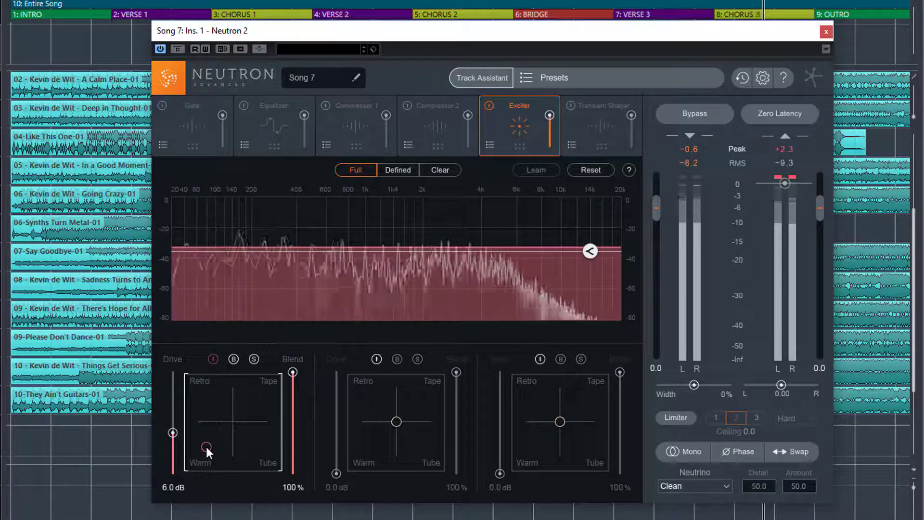
mouse_move(173, 432)
left_mouse_down()
mouse_move(173, 475)
mouse_move(170, 438)
left_mouse_up()
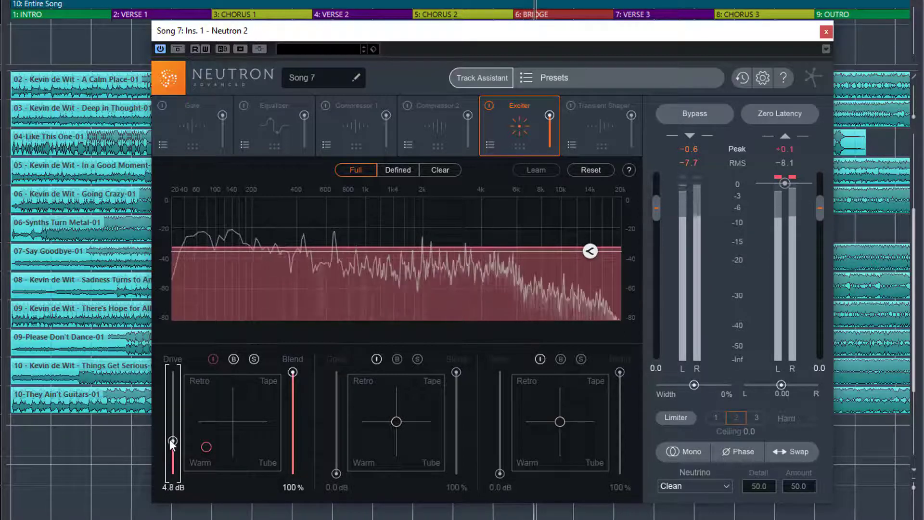
left_click(234, 359)
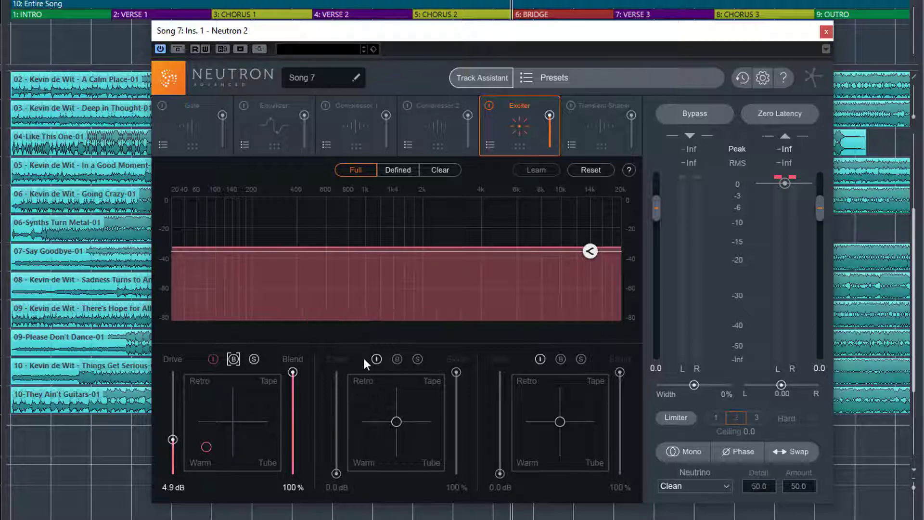
Step: Enable the second and third Exciter bands and run Learn during playback to set their crossover points
left_click(377, 358)
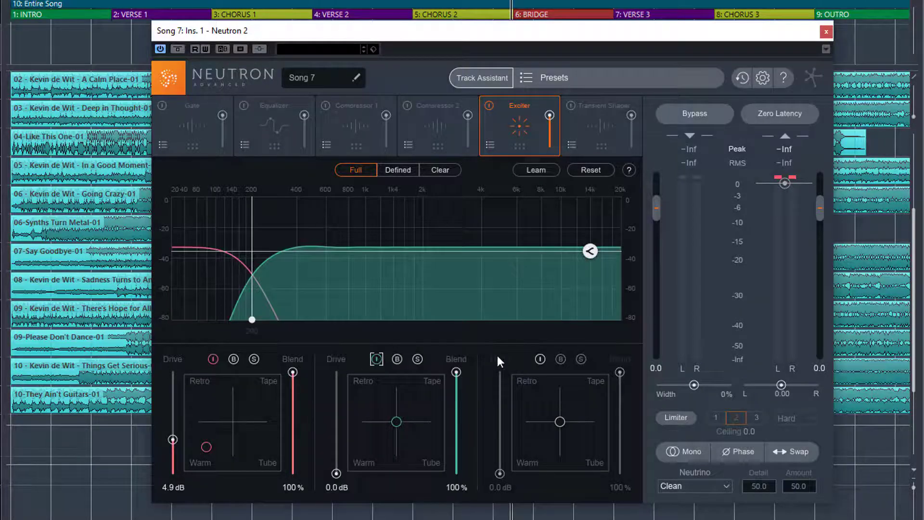
left_click(540, 359)
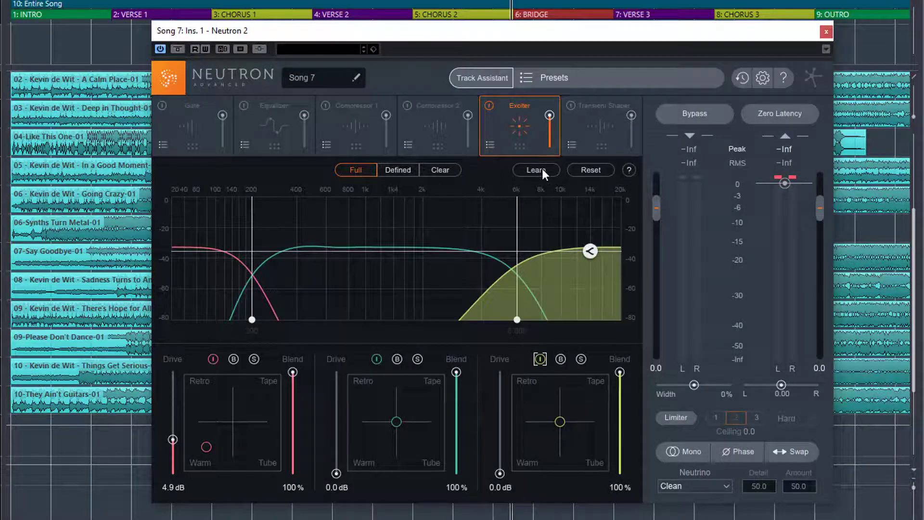
key("space")
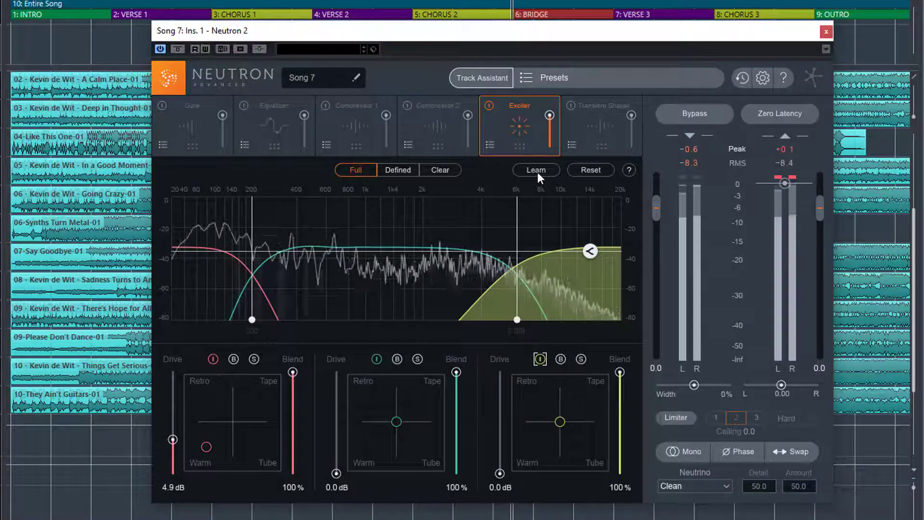
left_click(536, 170)
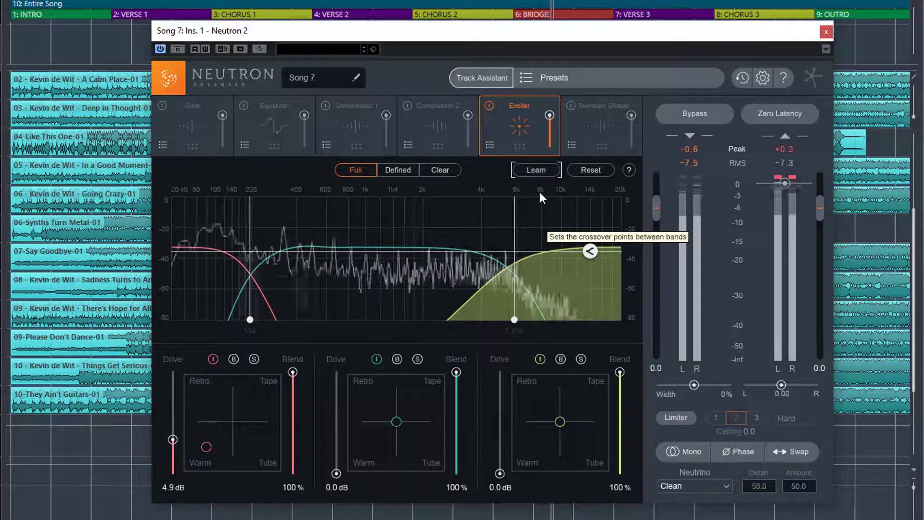
key("space")
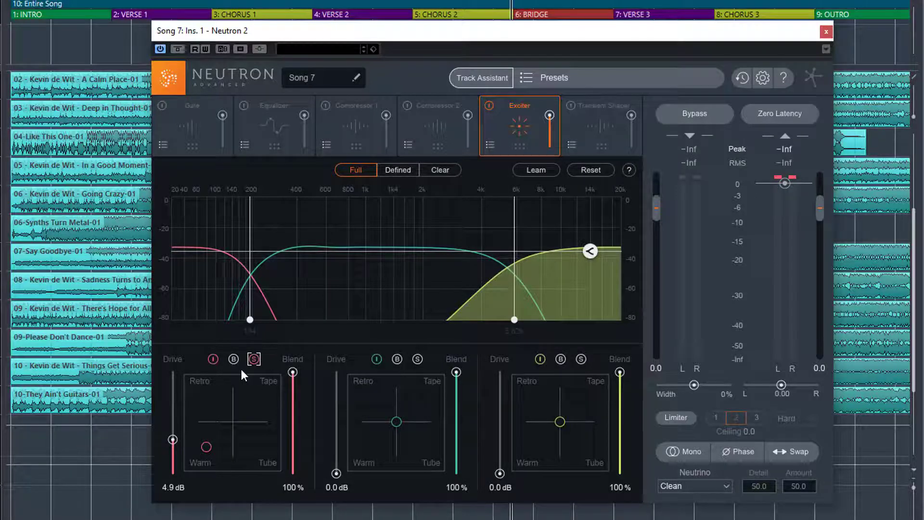
Step: Audition the first band soloed against its bypass, and lower its Drive to 2.0 dB with the excitation near Warm
key("space")
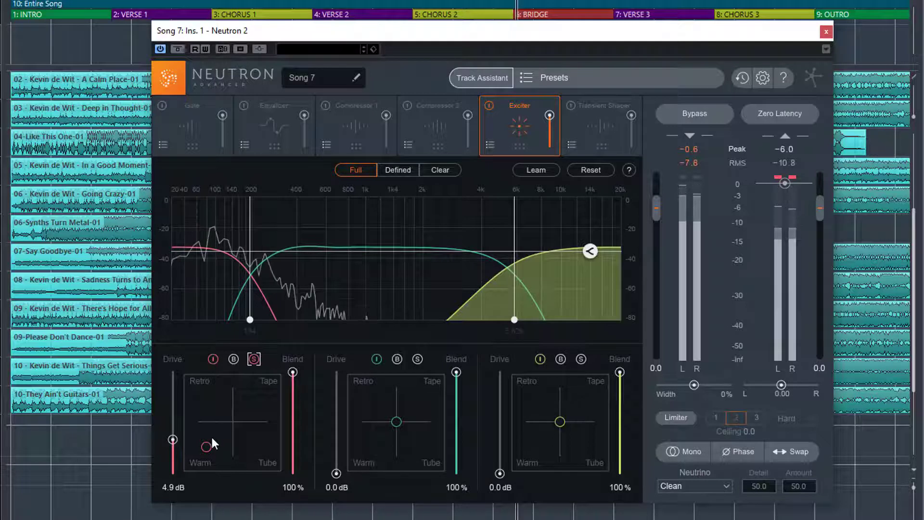
left_click(231, 360)
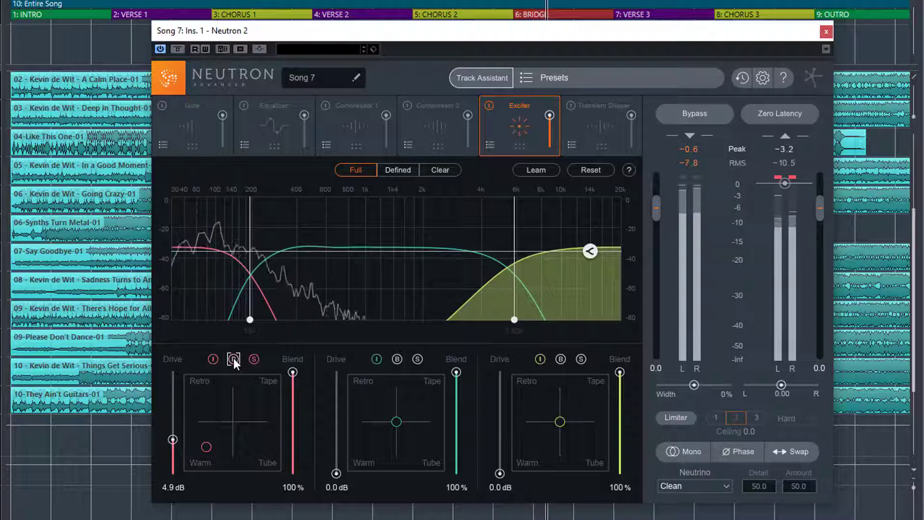
mouse_move(204, 452)
left_mouse_down()
mouse_move(178, 383)
mouse_move(274, 380)
mouse_move(282, 465)
mouse_move(198, 467)
mouse_move(206, 446)
mouse_move(174, 441)
mouse_move(172, 460)
left_mouse_up()
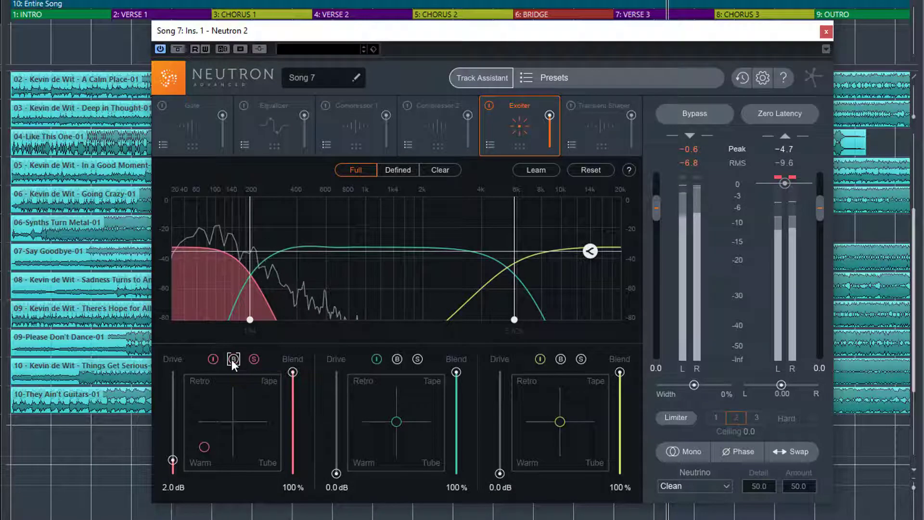
key("space")
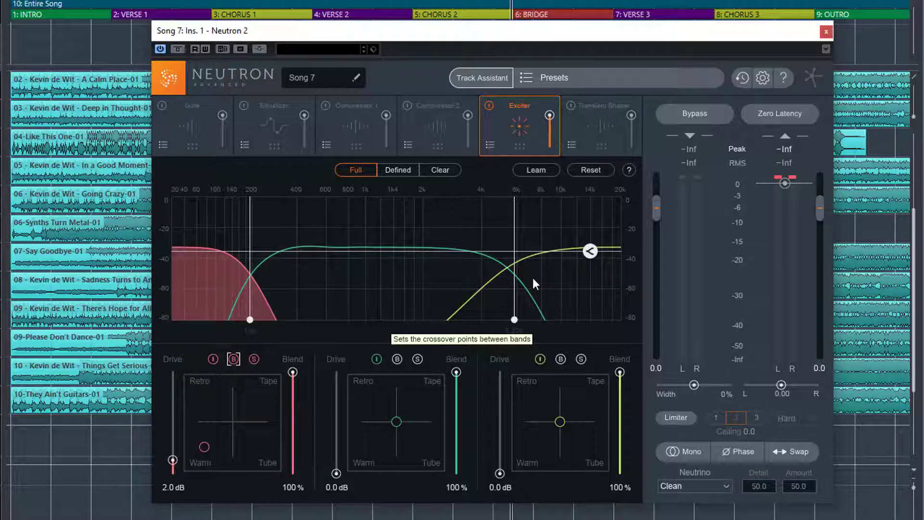
Step: Demonstrate the difference between switching the first band off and bypassing it, and return it to active
left_click(213, 359)
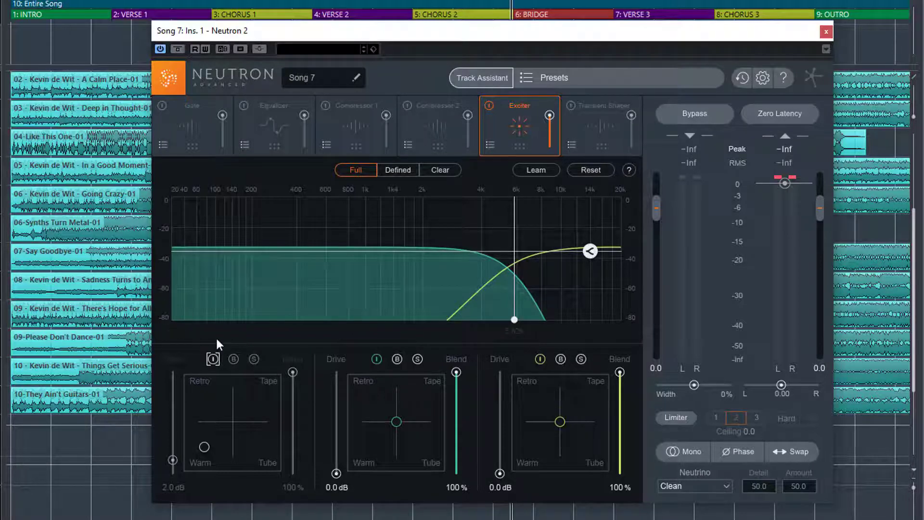
left_click(213, 359)
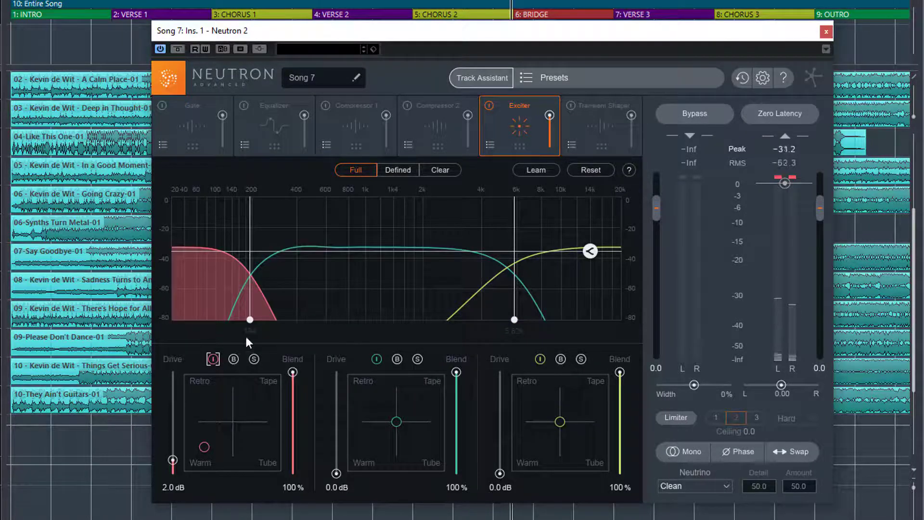
left_click(233, 358)
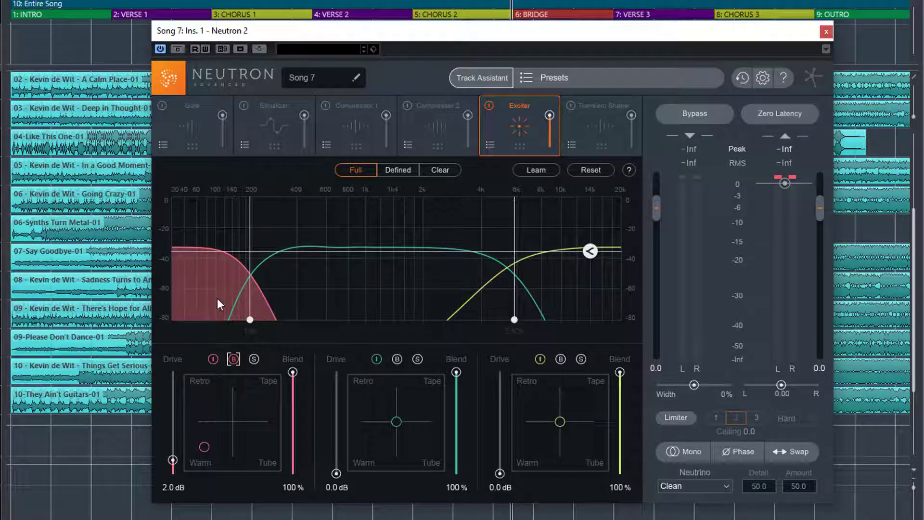
left_click(234, 359)
Step: Solo the second band during playback, move its excitation toward Tape, and set its Drive to 5.5 dB
key("space")
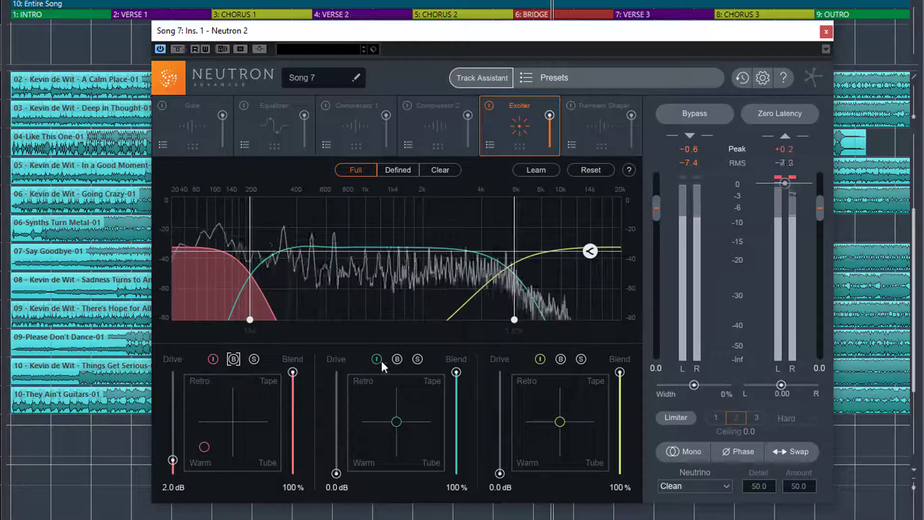
key("space")
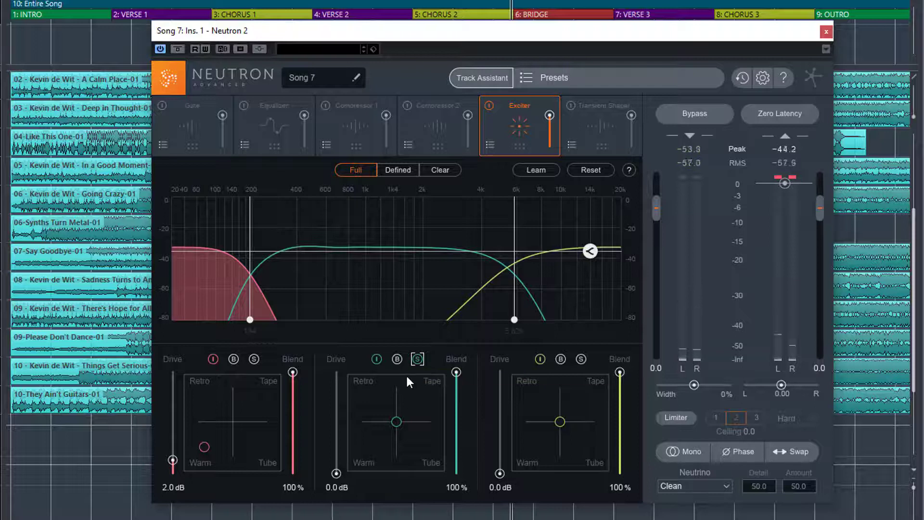
key("space")
left_click_drag(336, 473, 336, 422)
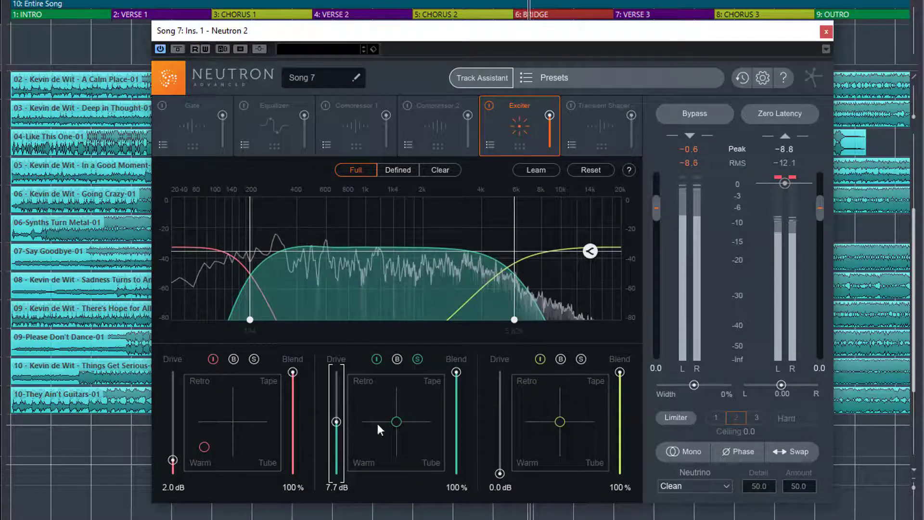
left_click_drag(396, 422, 420, 398)
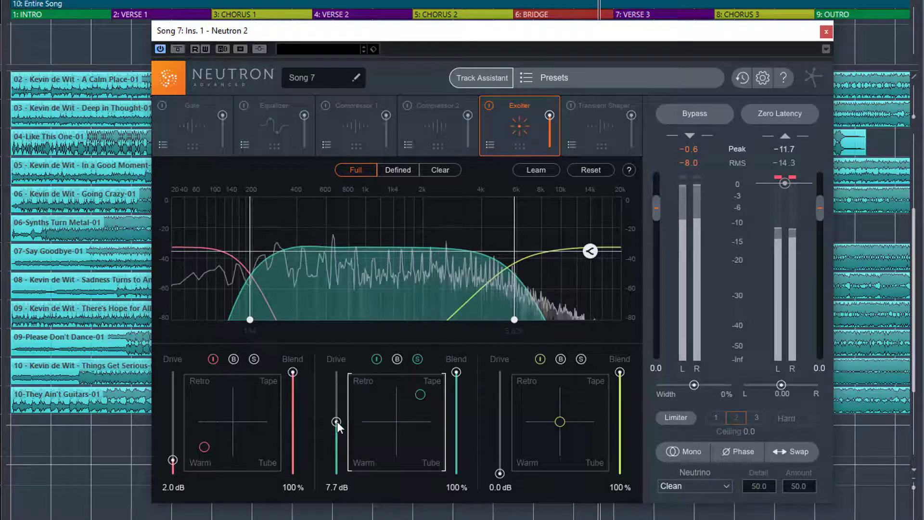
mouse_move(336, 421)
left_mouse_down()
mouse_move(337, 474)
mouse_move(334, 435)
left_mouse_up()
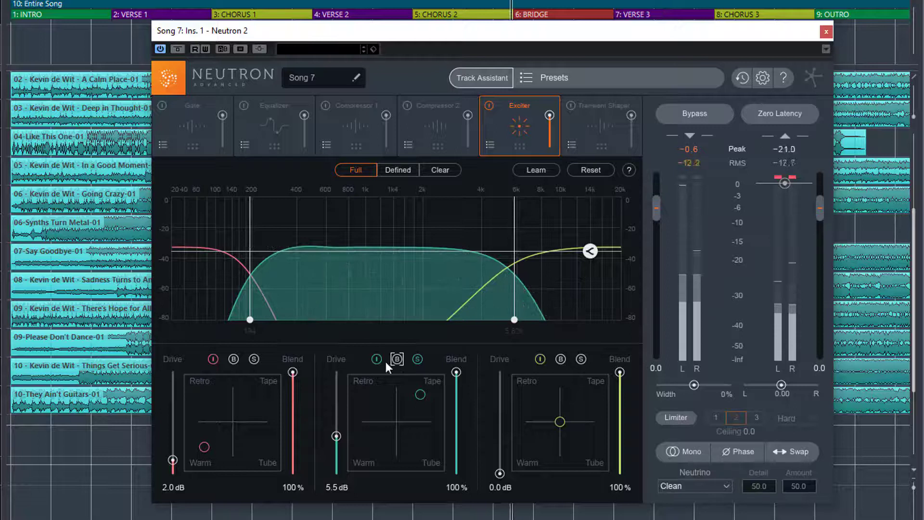
Step: Solo the third band, move its excitation toward Retro, and set its Drive to 6.0 dB, comparing with bypass
left_click(581, 359)
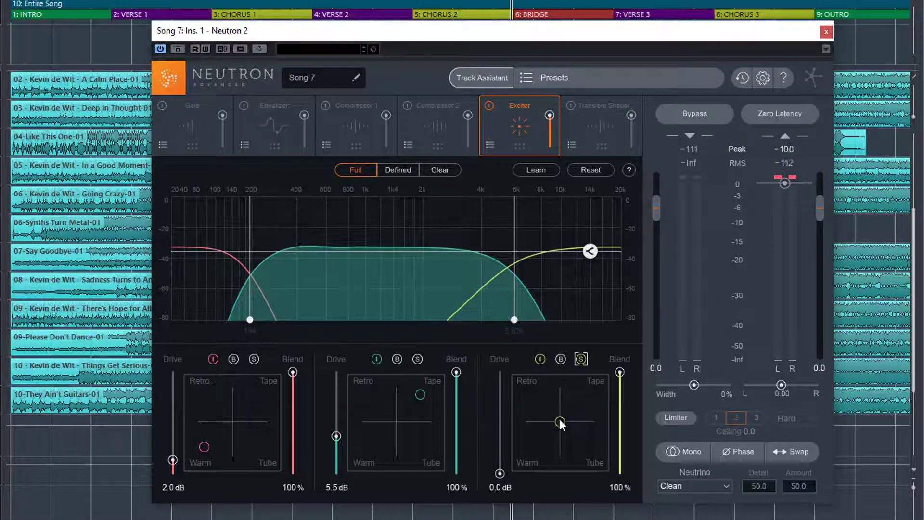
key("space")
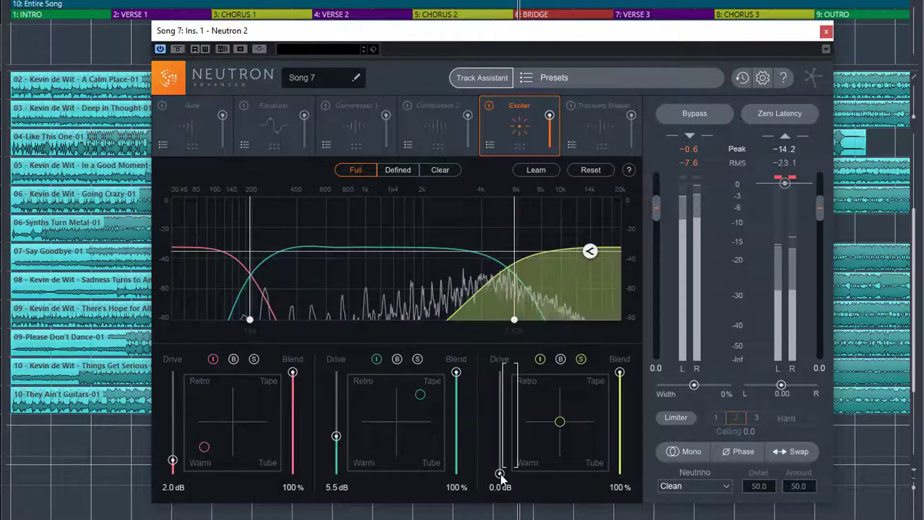
left_click_drag(500, 473, 501, 422)
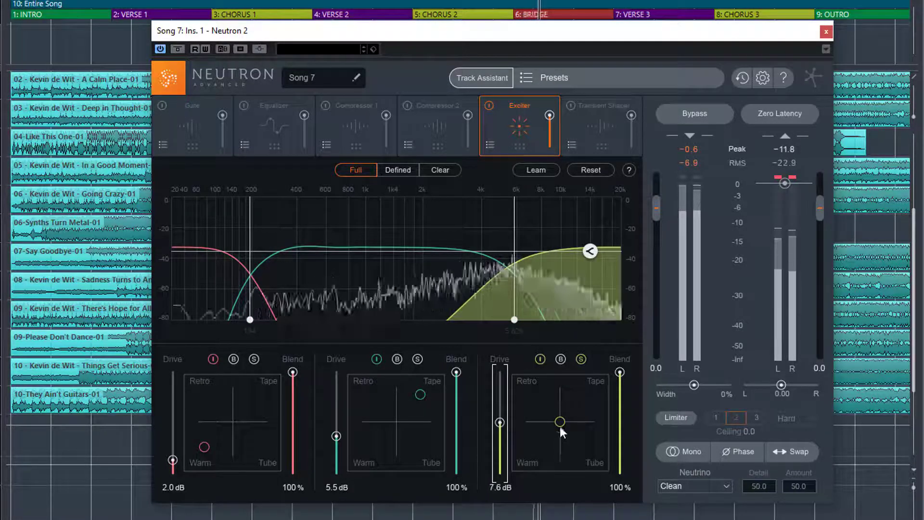
left_click_drag(560, 428, 529, 389)
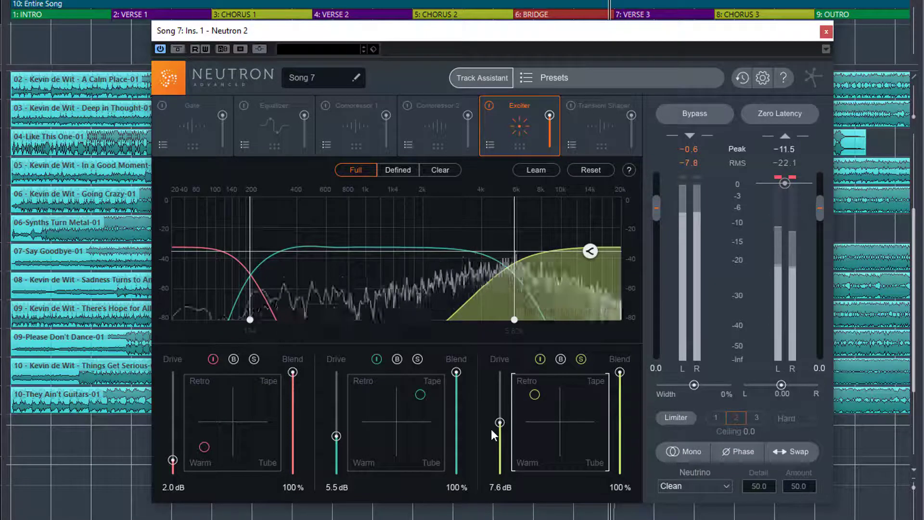
mouse_move(499, 420)
left_mouse_down()
mouse_move(503, 474)
mouse_move(497, 430)
left_mouse_up()
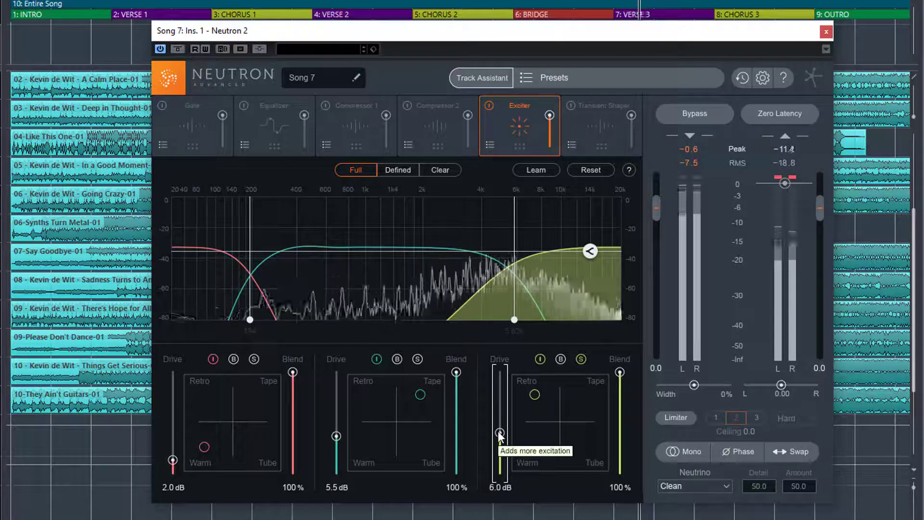
left_click(561, 359)
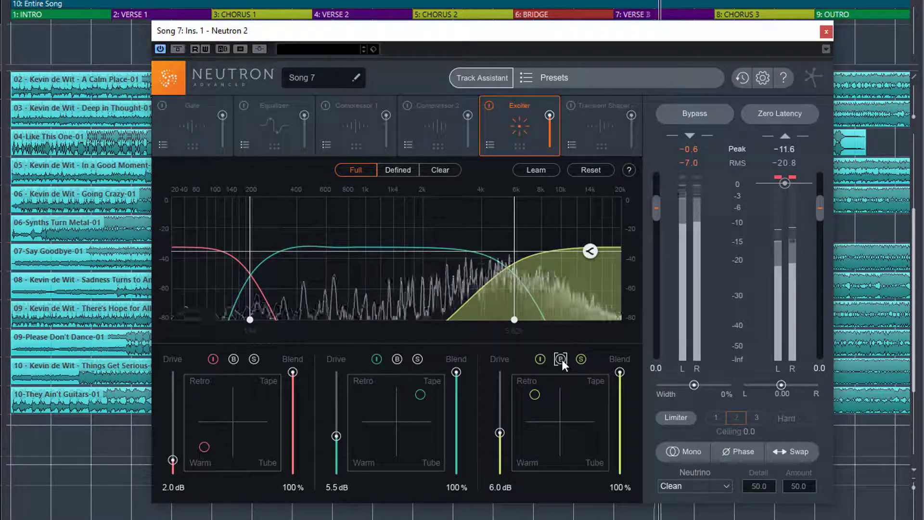
Step: Unsolo the third band, bypass all three bands, and reactivate them one by one from the first to the third during playback
left_click(581, 359)
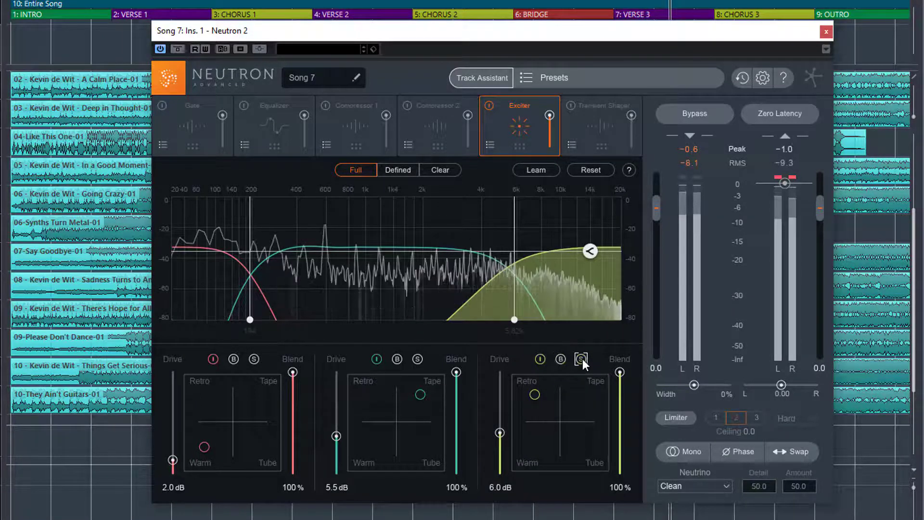
key("space")
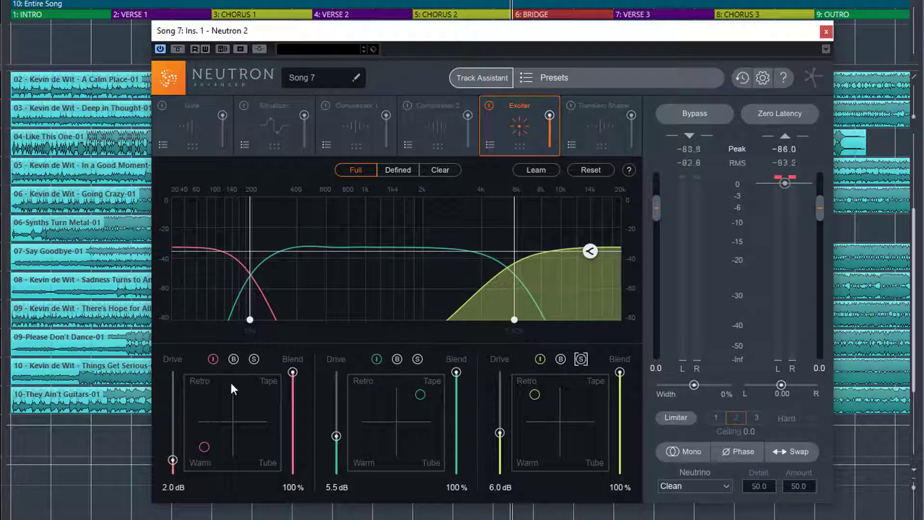
left_click(234, 359)
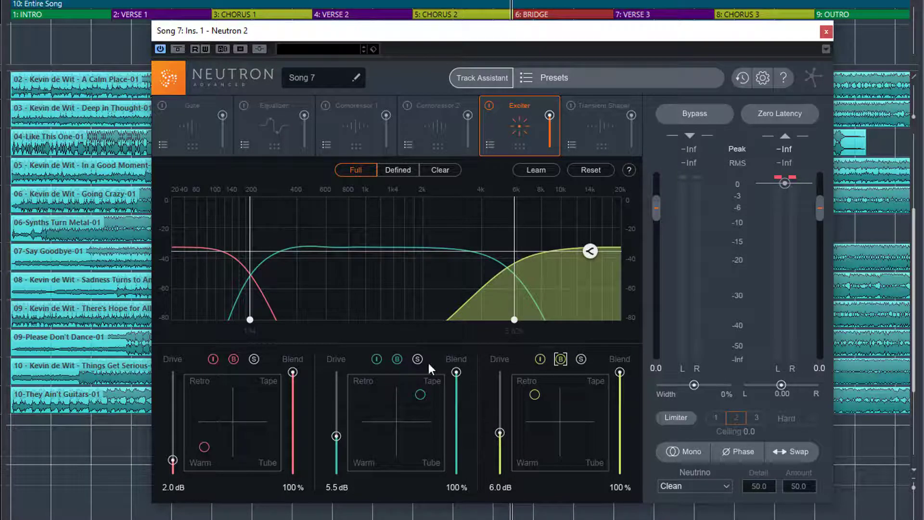
key("space")
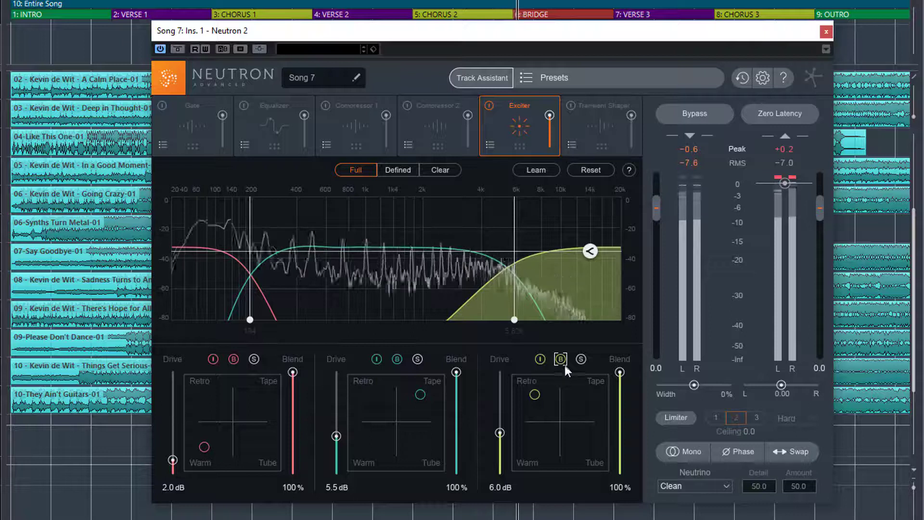
left_click(234, 359)
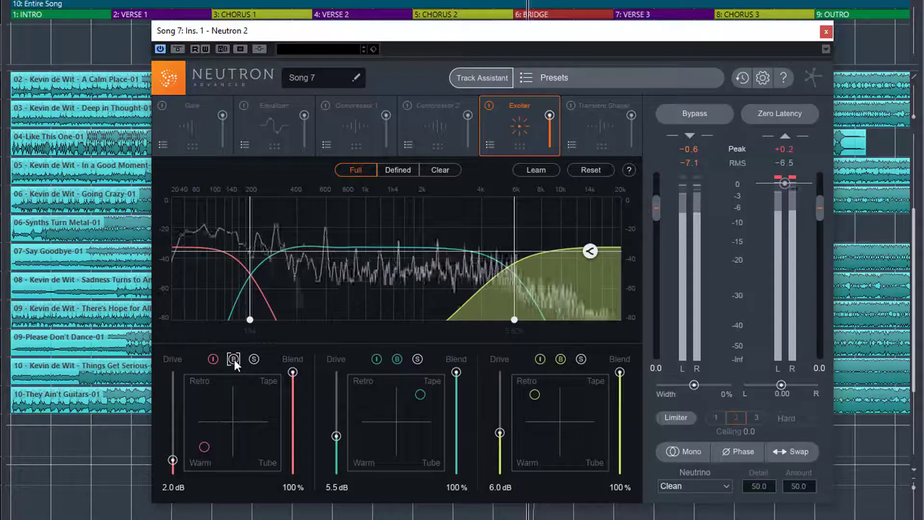
left_click(392, 359)
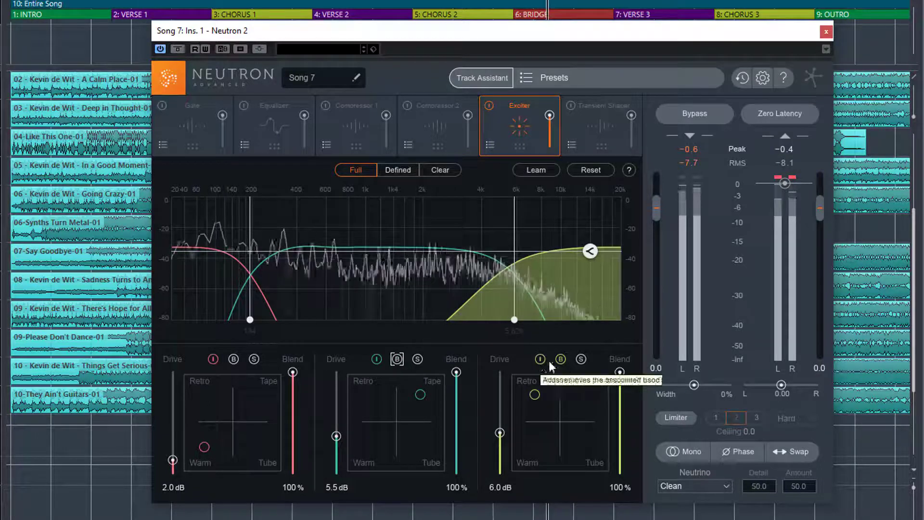
left_click(561, 359)
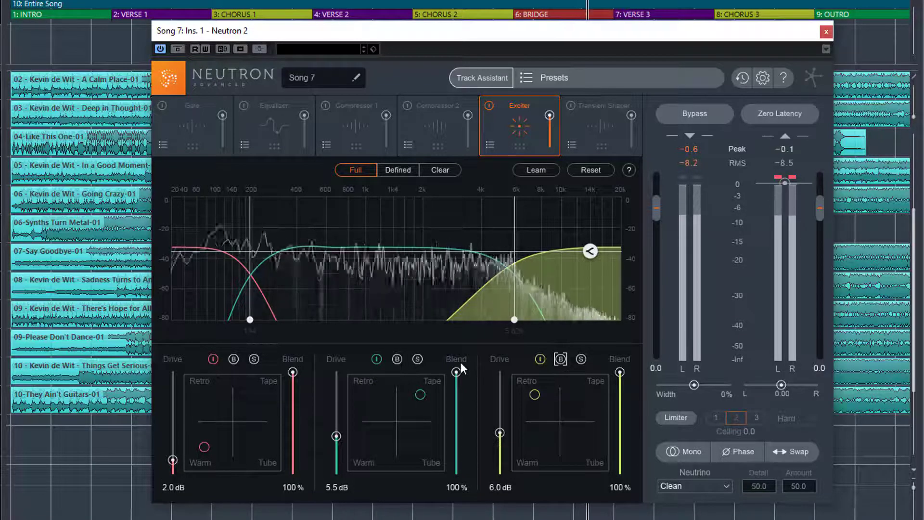
Step: Bypass the third, second and first bands in turn while the song plays, and stop playback
left_click(559, 359)
left_click(395, 359)
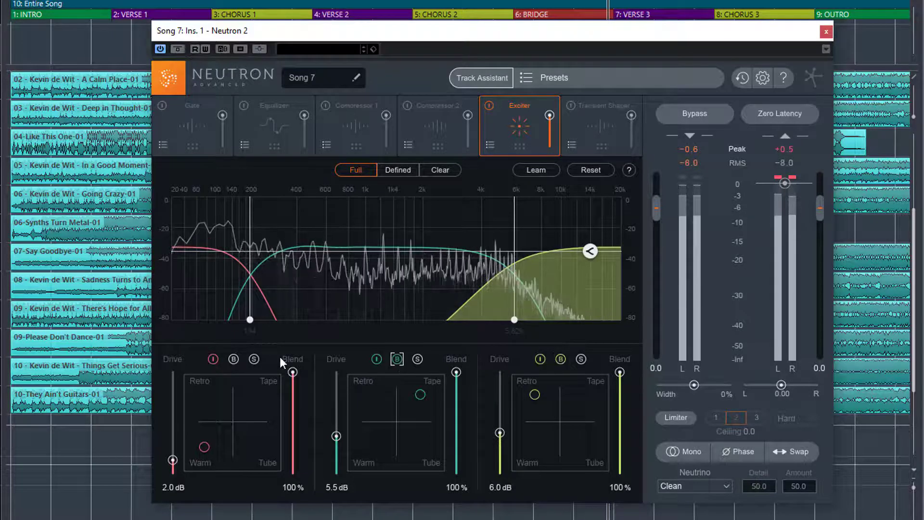
left_click(233, 359)
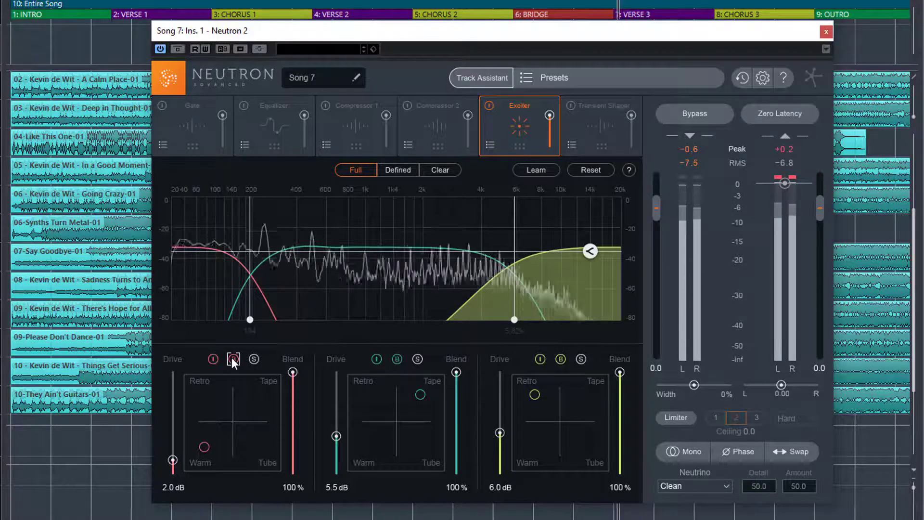
key("space")
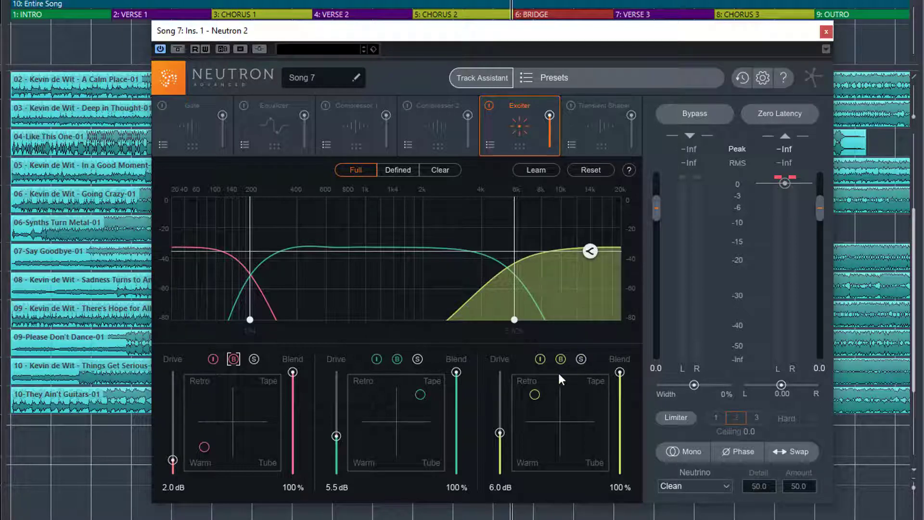
Step: Replay the song from the bridge and reactivate the third band, followed by the second, leaving the first bypassed
key("space")
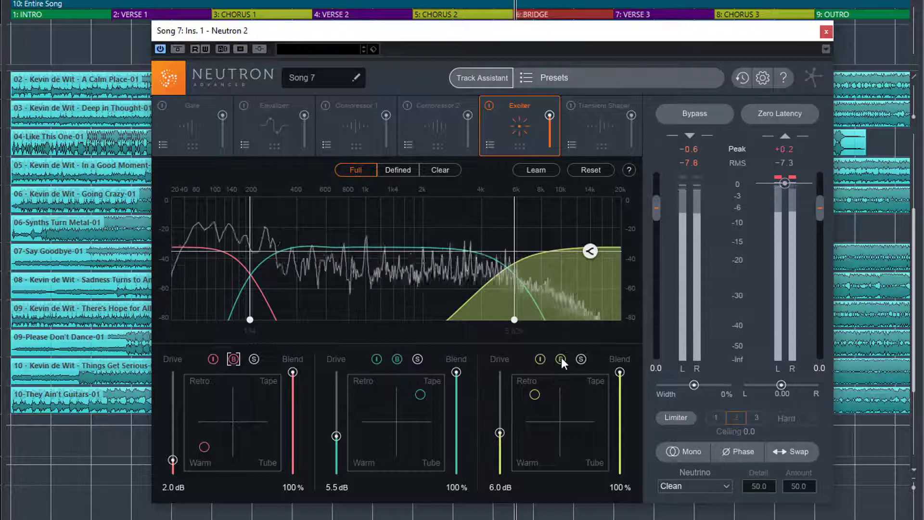
left_click(560, 358)
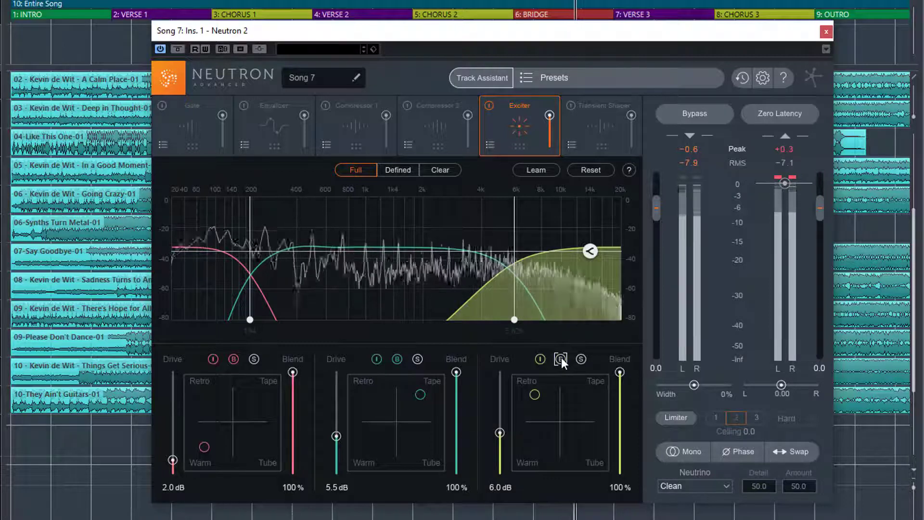
key("space")
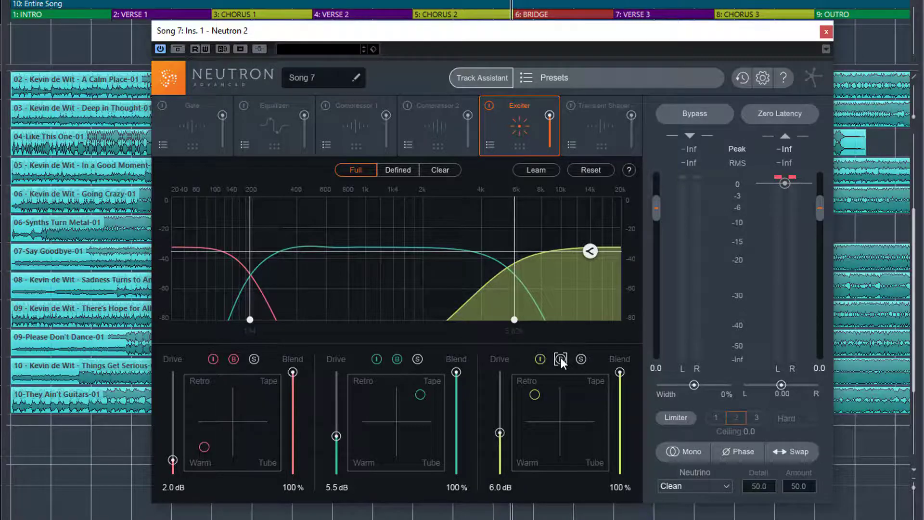
key("space")
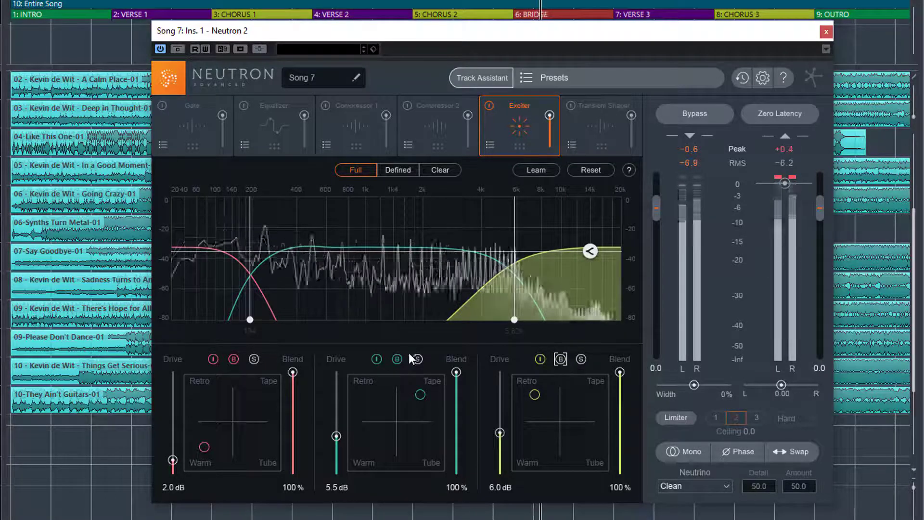
left_click(397, 358)
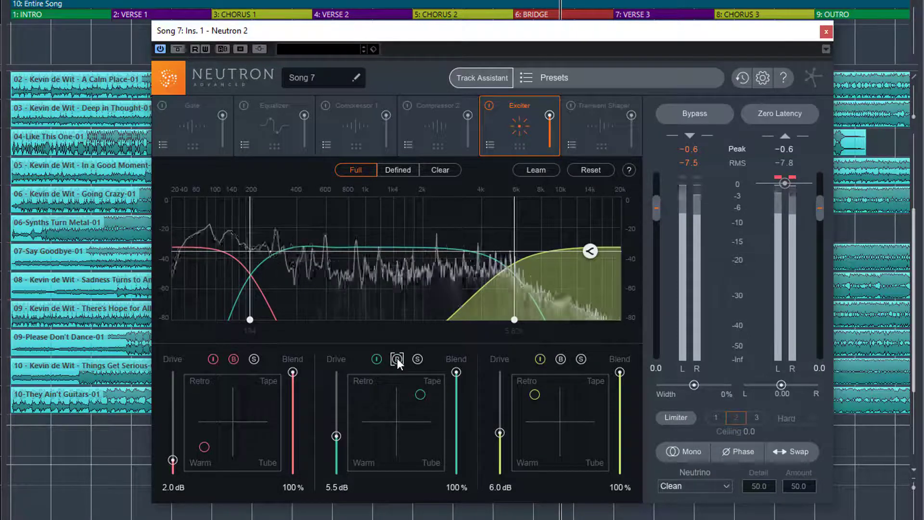
Step: Move the second band's excitation toward Retro and set its Drive to 3.1 dB, comparing with bypass
mouse_move(337, 435)
left_mouse_down()
mouse_move(334, 393)
mouse_move(337, 480)
mouse_move(336, 440)
left_mouse_up()
left_click_drag(422, 391, 373, 397)
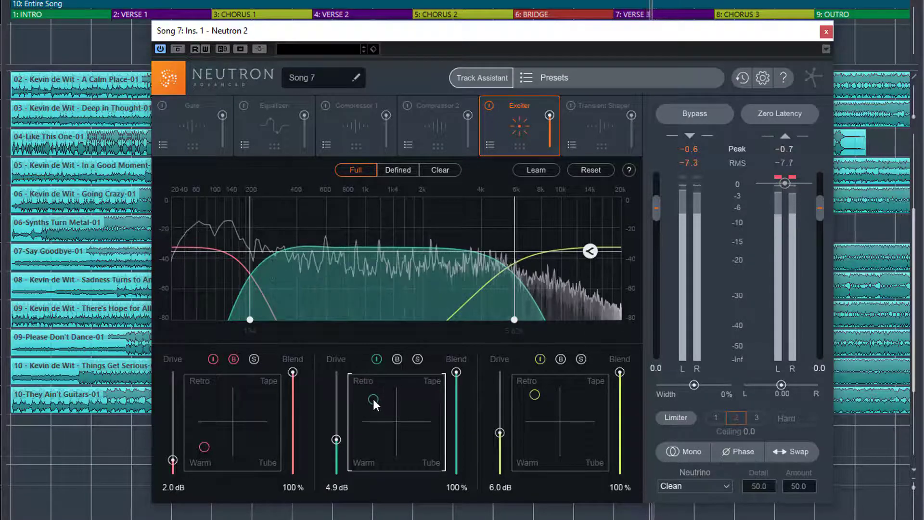
left_click_drag(336, 440, 334, 434)
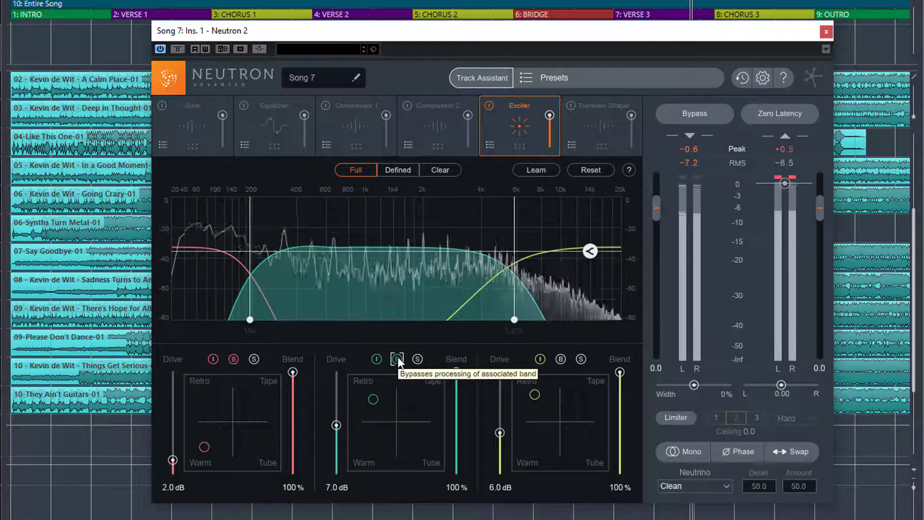
left_click_drag(336, 424, 337, 452)
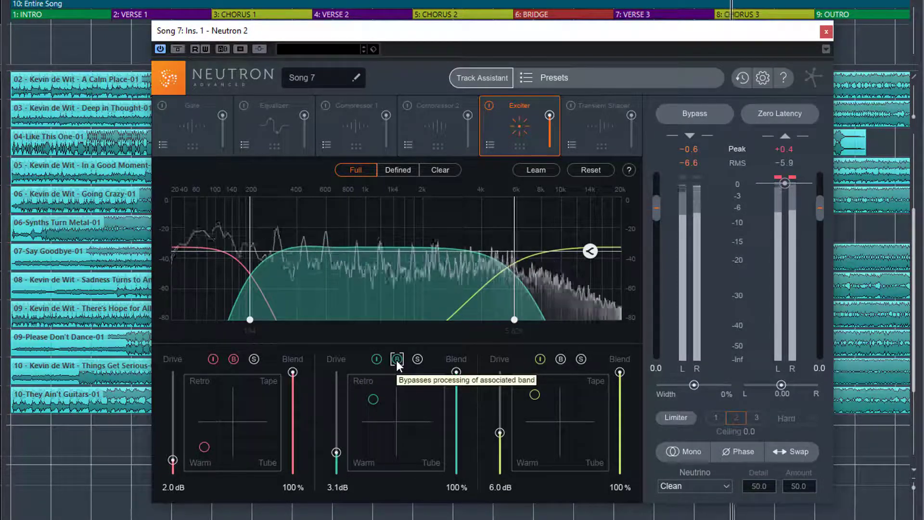
Step: Switch the Exciter to Defined mode and compare the second and third bands with their bypass during playback
left_click(395, 165)
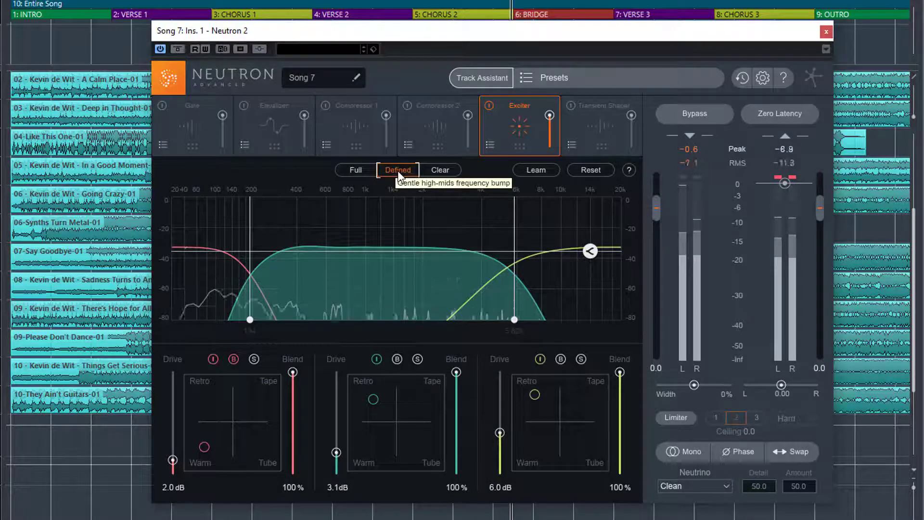
left_click(396, 359)
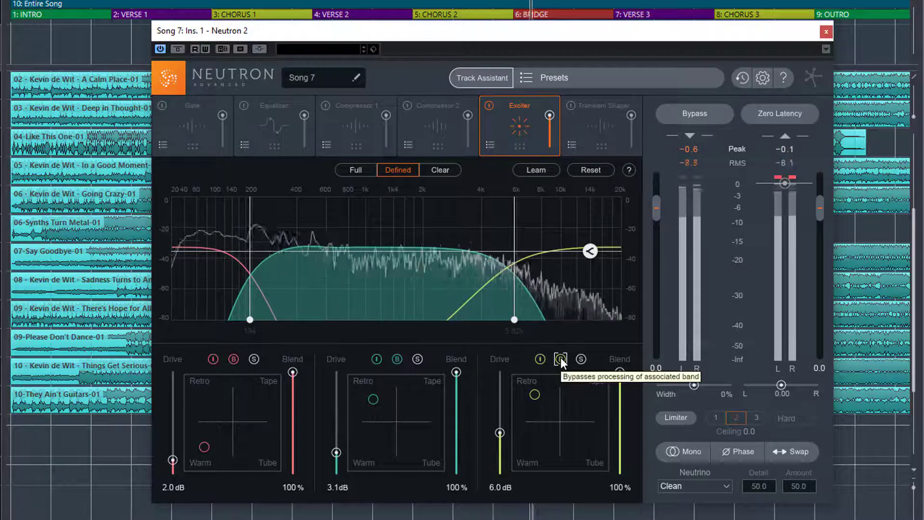
left_click(561, 359)
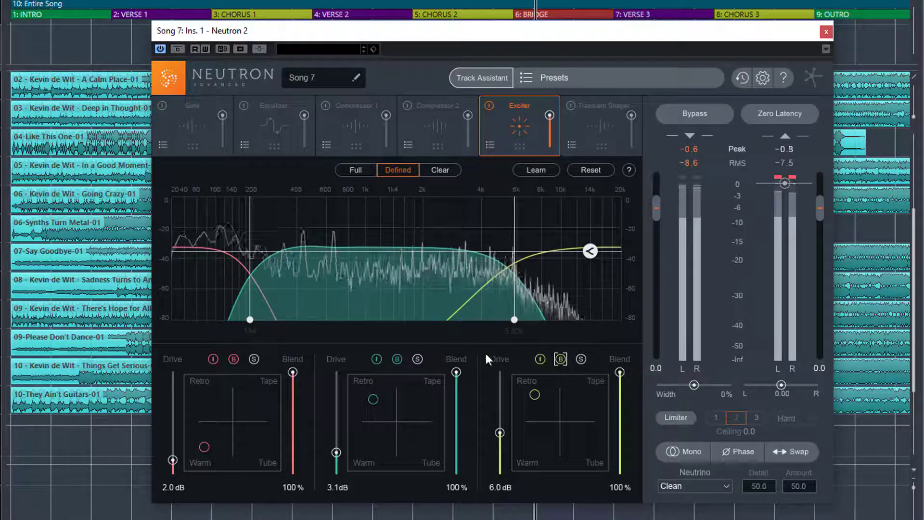
left_click(397, 359)
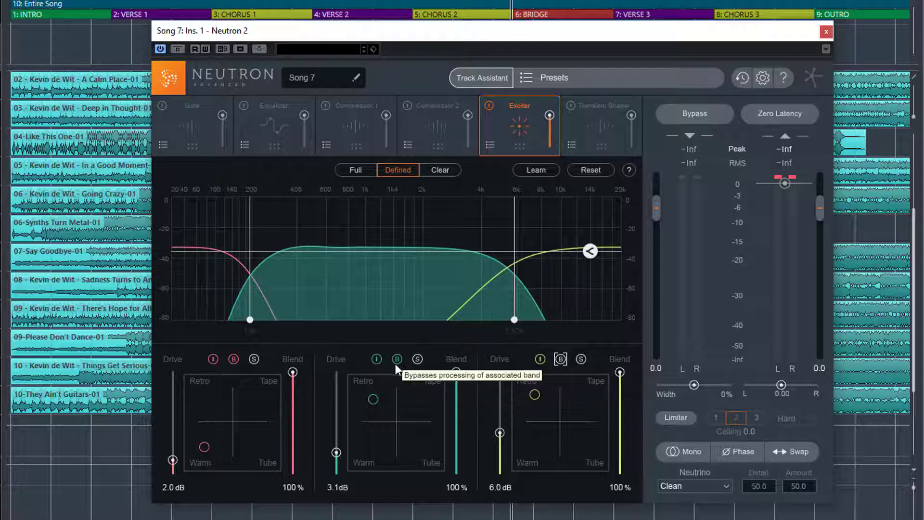
Step: Solo the second band during playback, move its excitation fully into the Retro corner, and set its Drive to 8.0 dB
left_click(416, 359)
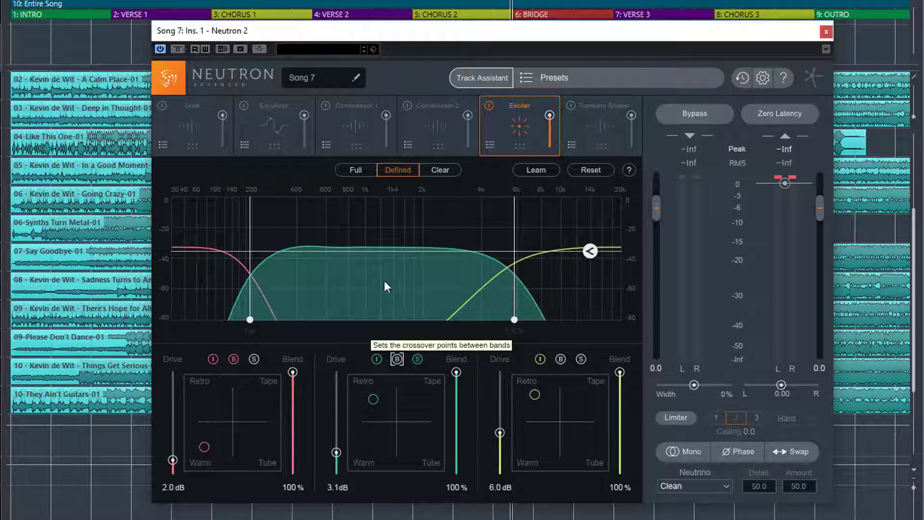
key("space")
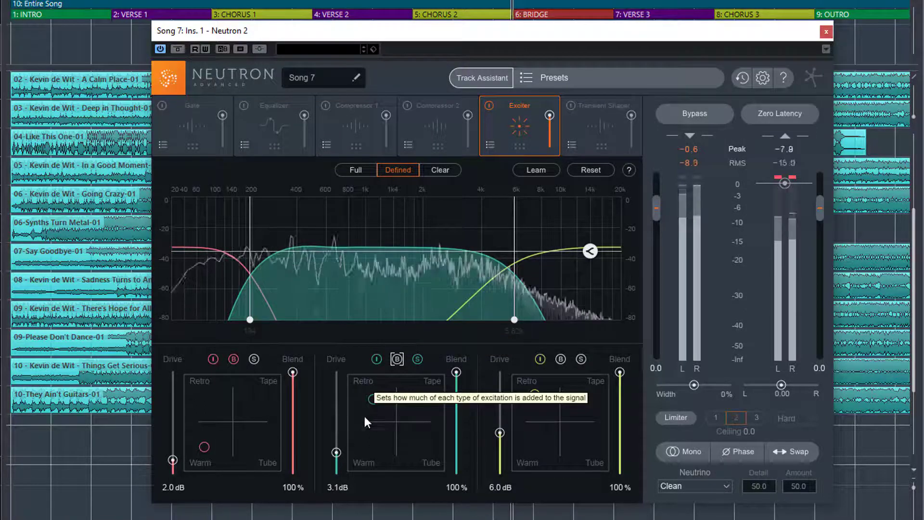
left_click_drag(332, 448, 333, 424)
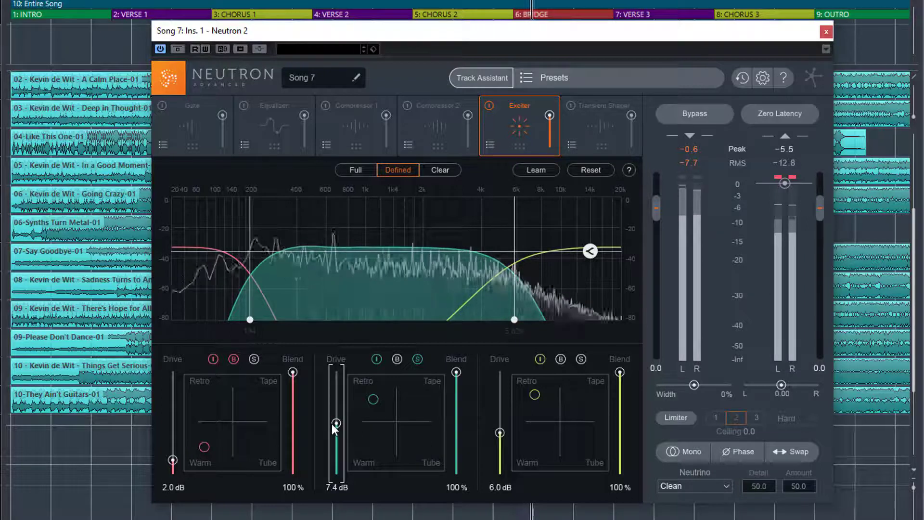
left_click_drag(373, 400, 359, 389)
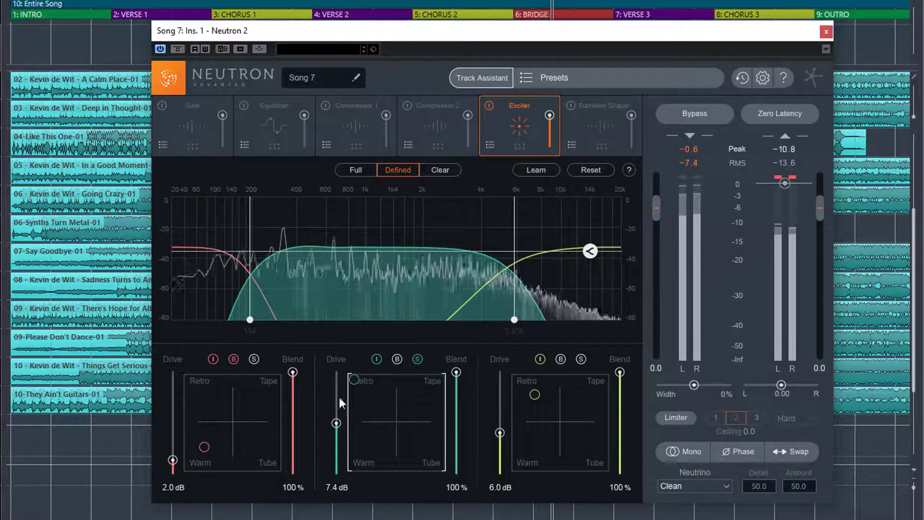
mouse_move(337, 423)
left_mouse_down()
mouse_move(336, 434)
mouse_move(336, 420)
left_mouse_up()
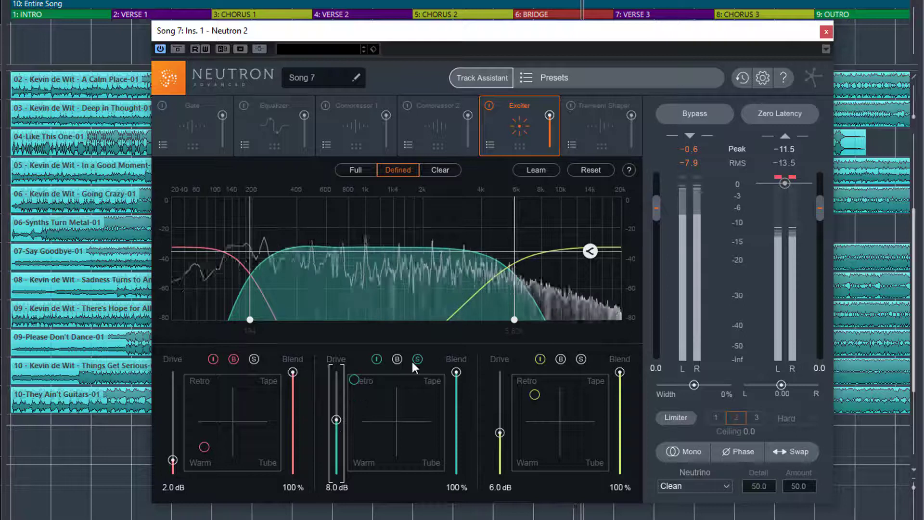
Step: Replay the soloed second band from the bridge, and unsolo it to return to the full mix
key("space")
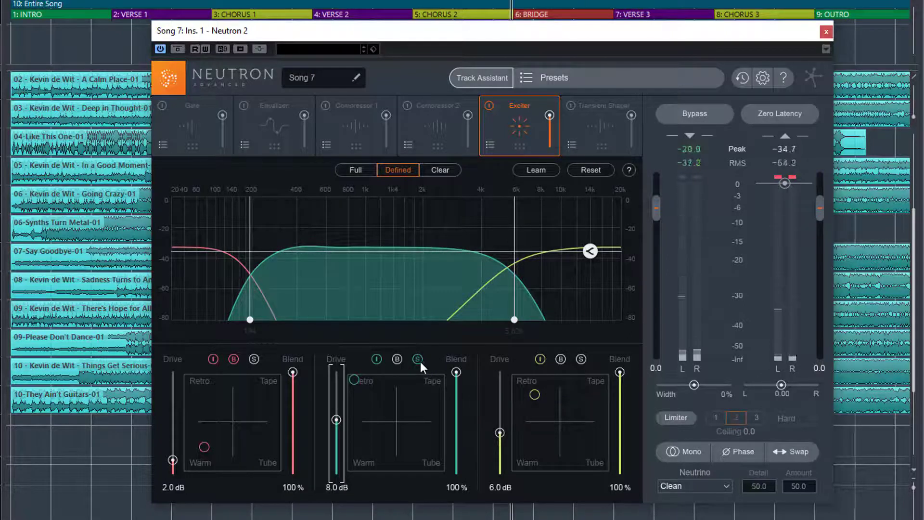
key("space")
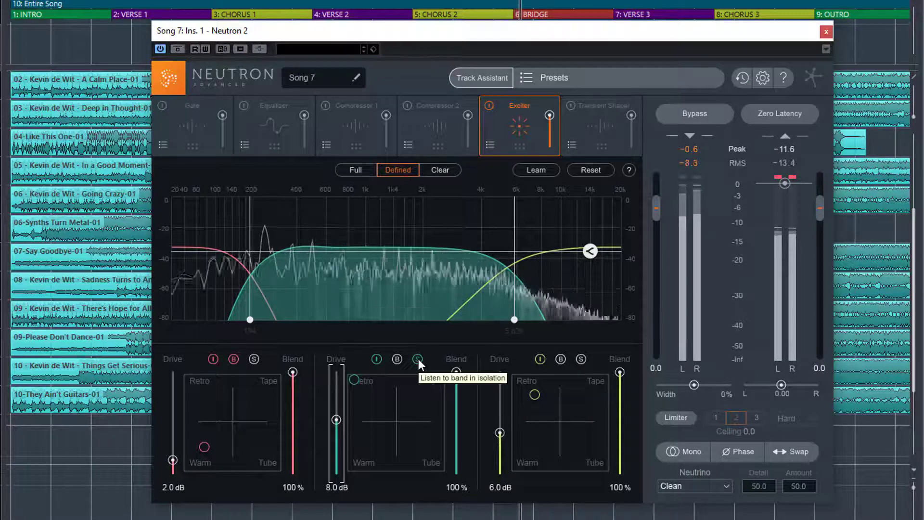
left_click(418, 359)
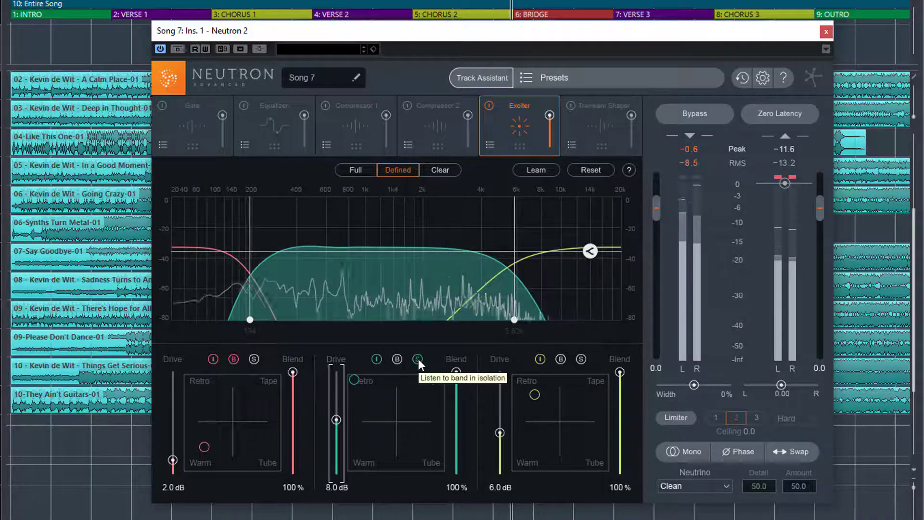
key("space")
Step: Lower the second band's Blend to 0 %, raise it to 50 % during playback, and settle on 40 %, comparing with bypass
left_click_drag(455, 370, 457, 495)
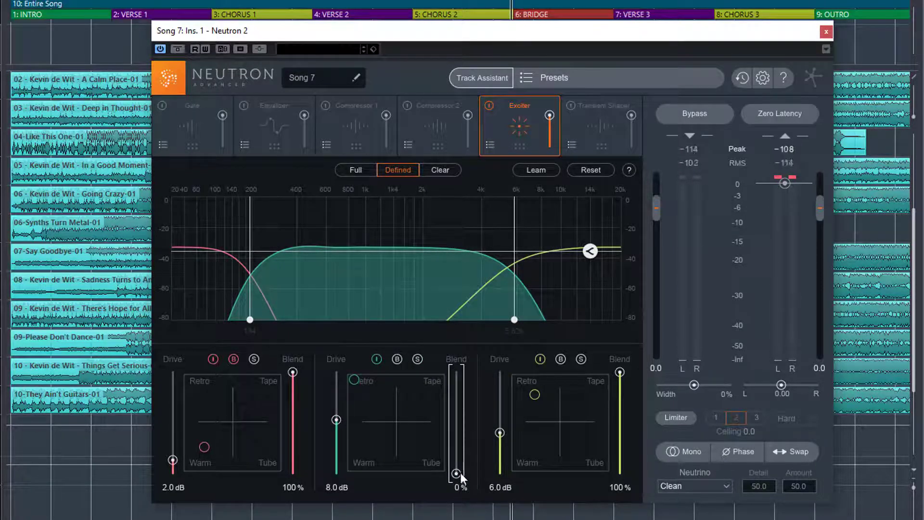
key("space")
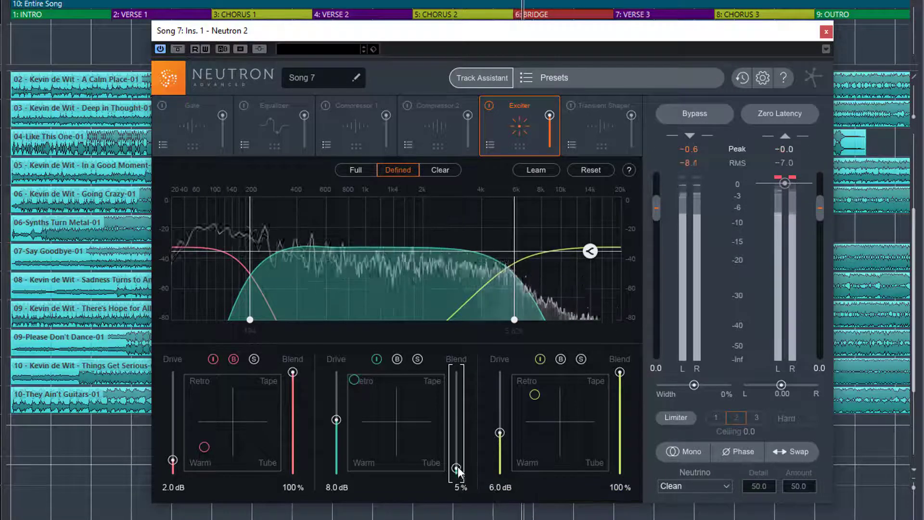
left_click_drag(456, 473, 455, 423)
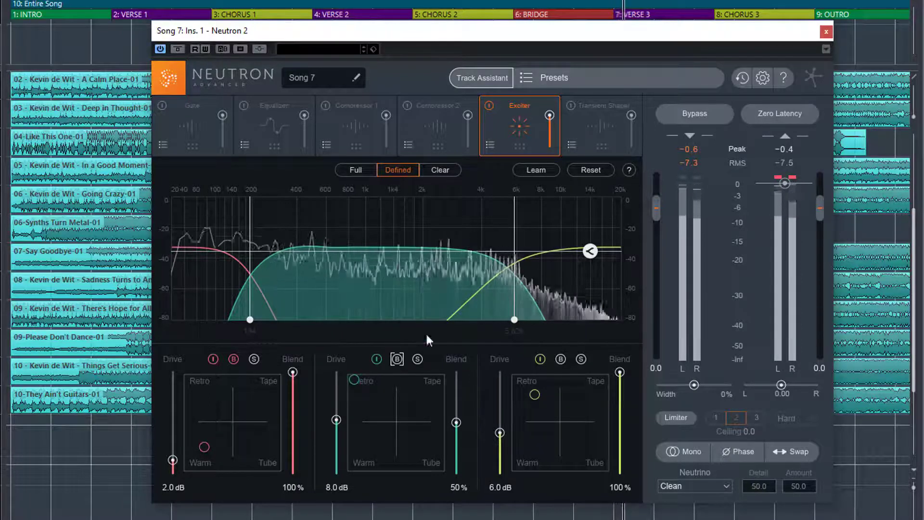
left_click(394, 358)
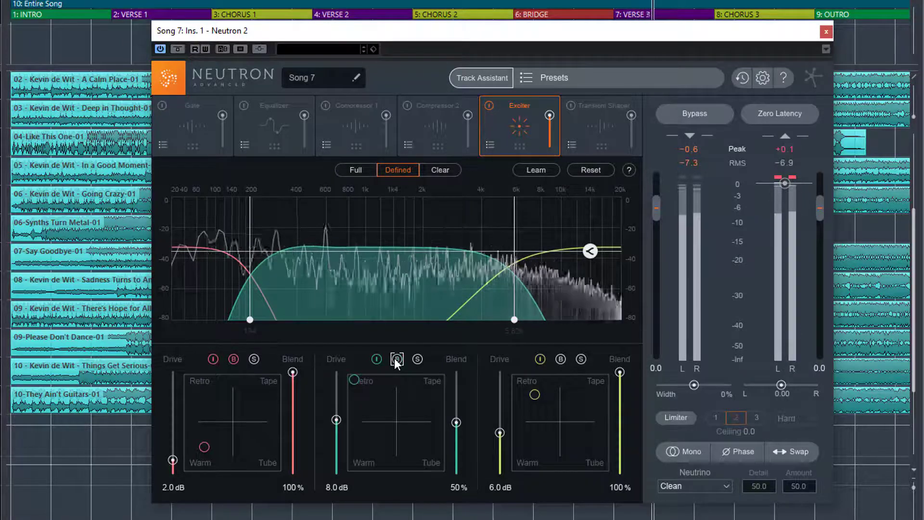
mouse_move(455, 422)
left_mouse_down()
mouse_move(456, 373)
mouse_move(459, 432)
left_mouse_up()
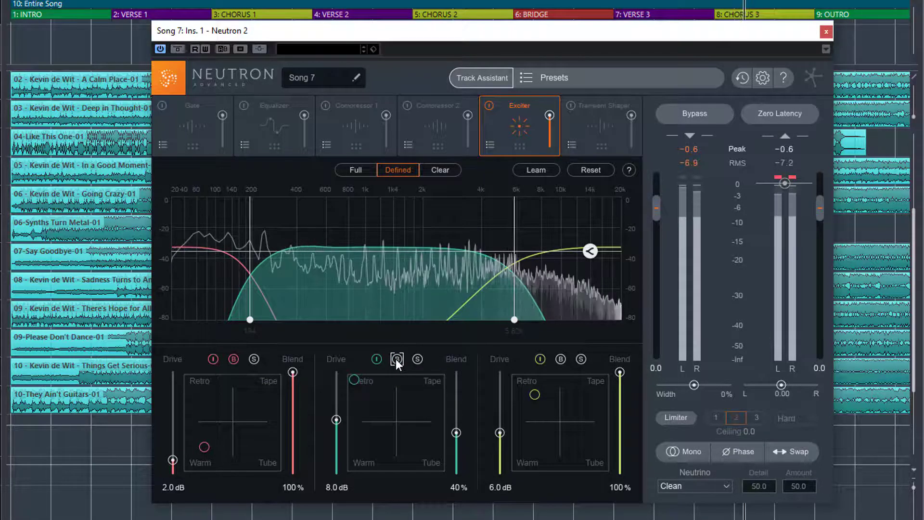
Step: Stop playback and load the Tube Thickness preset into the Exciter from its own module presets
key("space")
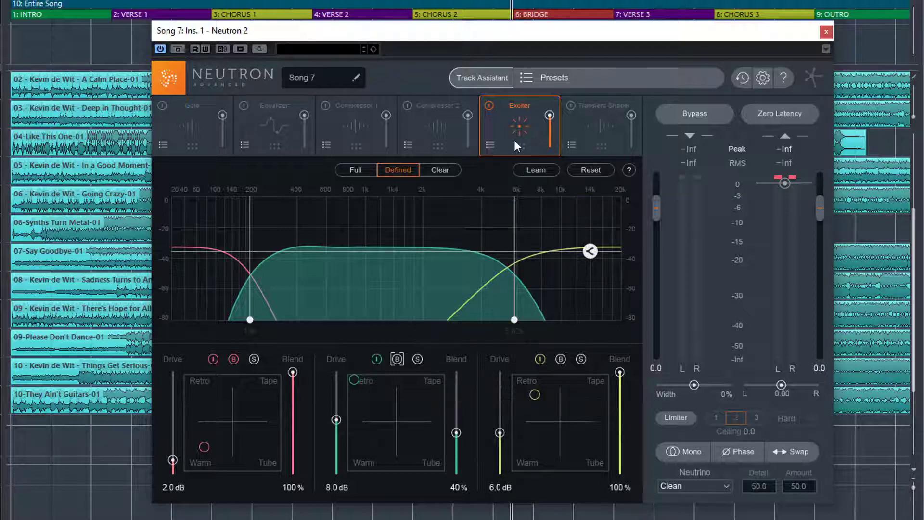
left_click(559, 80)
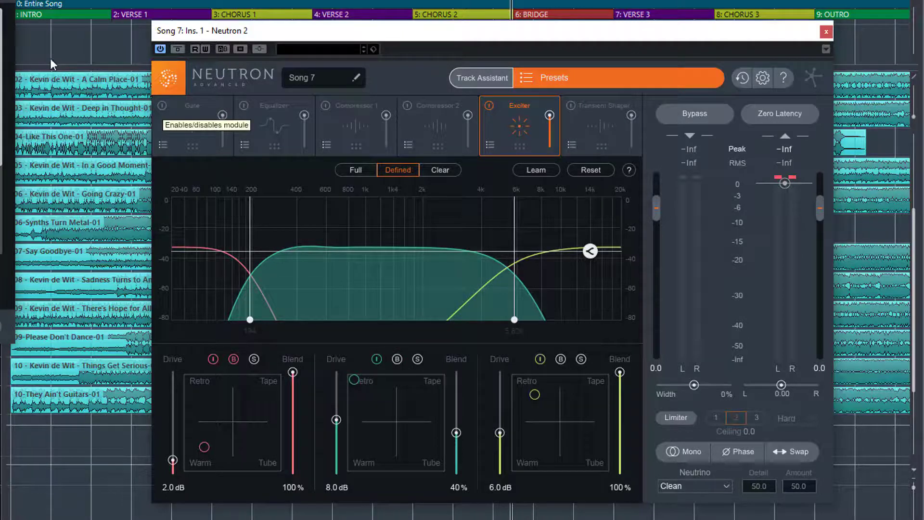
left_click(1, 326)
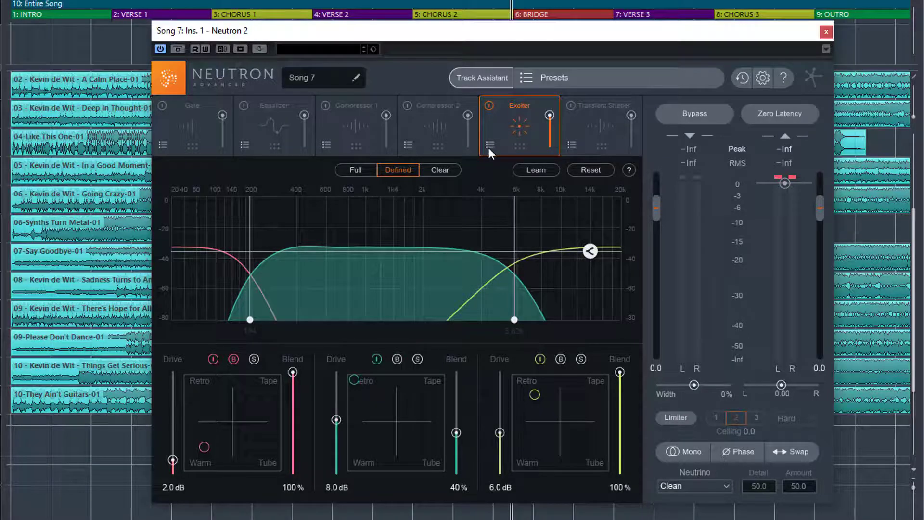
left_click(490, 146)
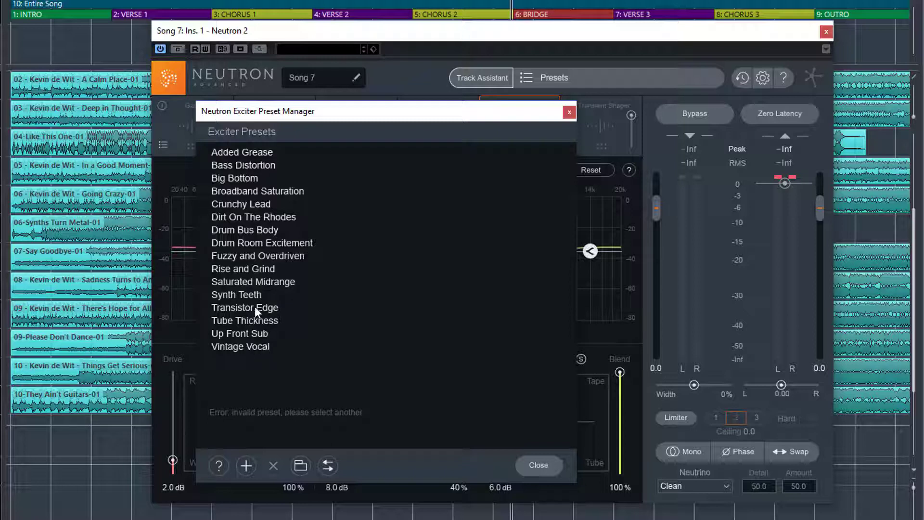
left_click(252, 319)
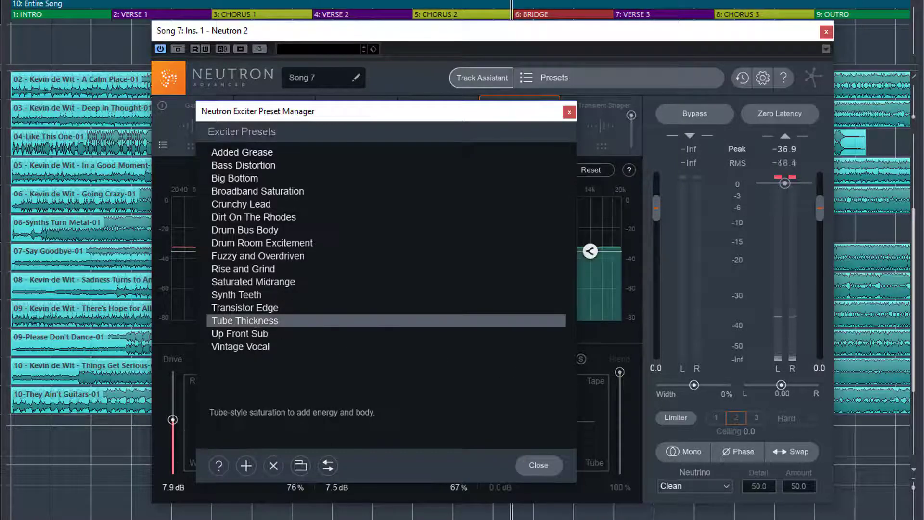
left_click(532, 464)
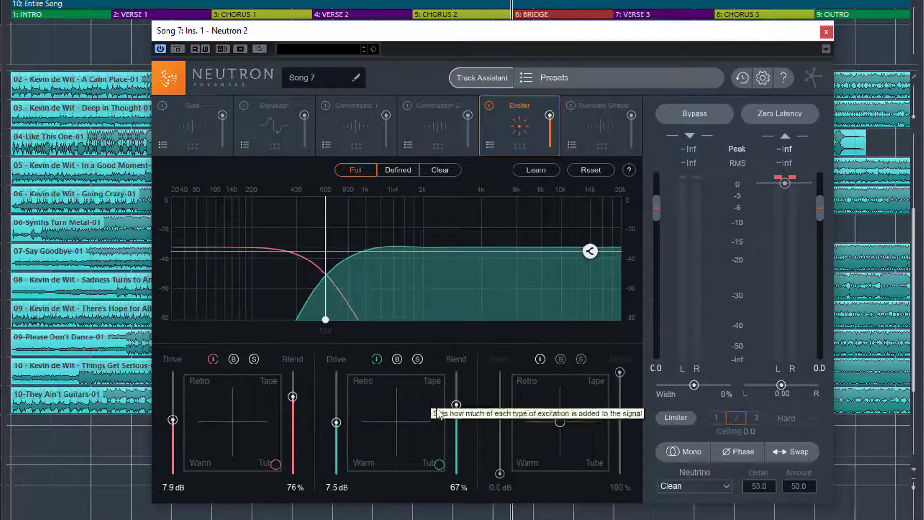
Step: Compare the first and second bands of the Tube Thickness preset with their bypass during playback, and stop playback with both bands active
left_click(233, 358)
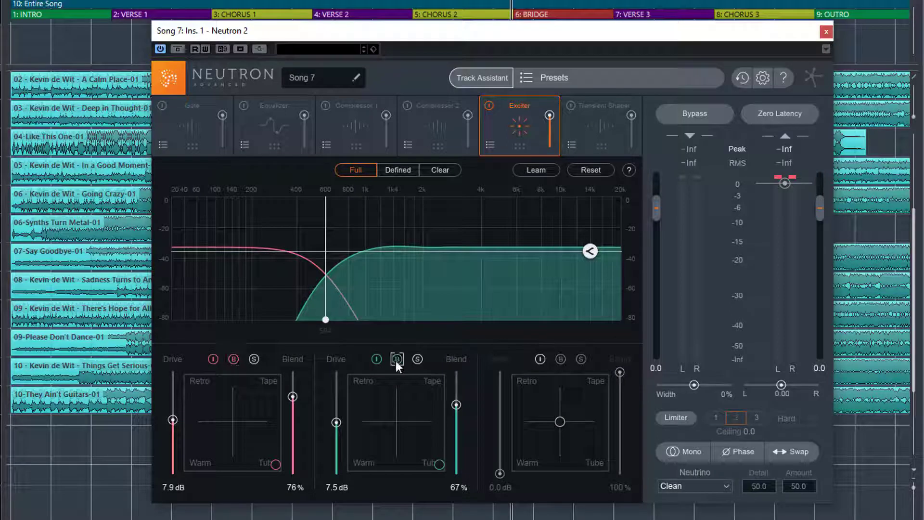
left_click(396, 360)
key("space")
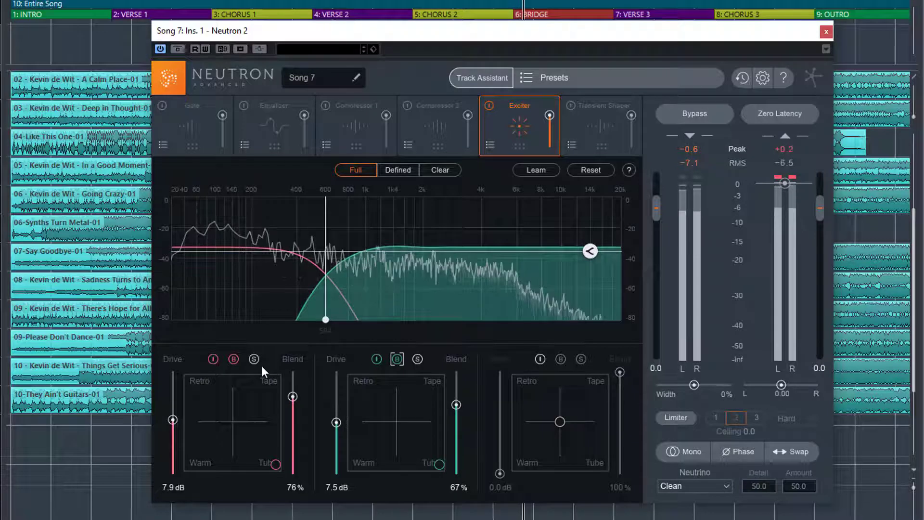
left_click(233, 359)
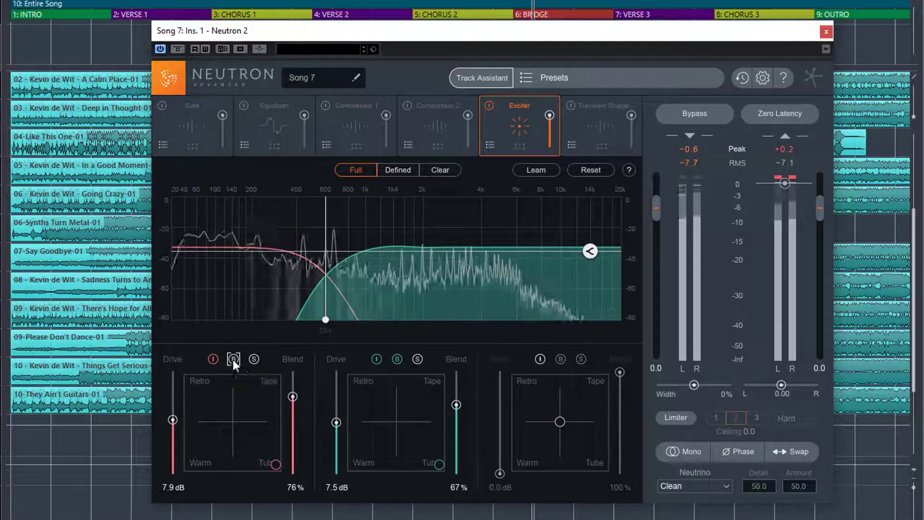
left_click(396, 359)
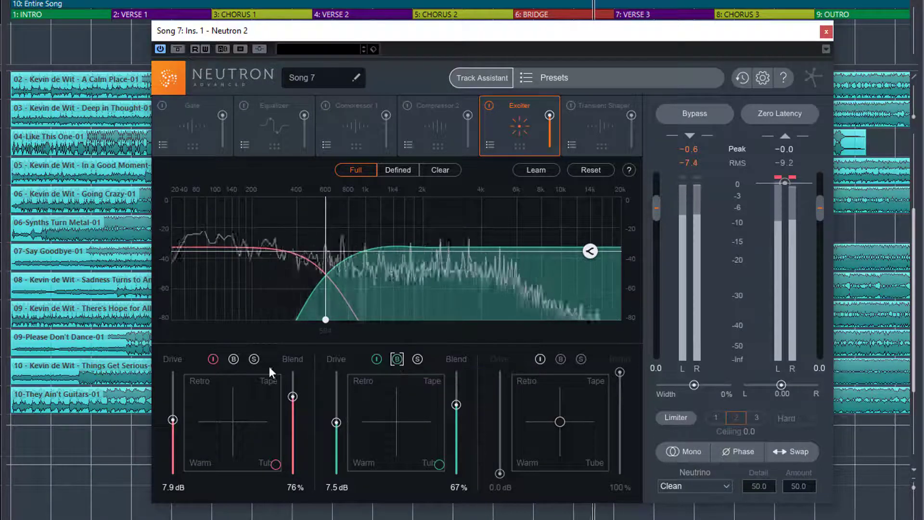
left_click(233, 359)
left_click(233, 359)
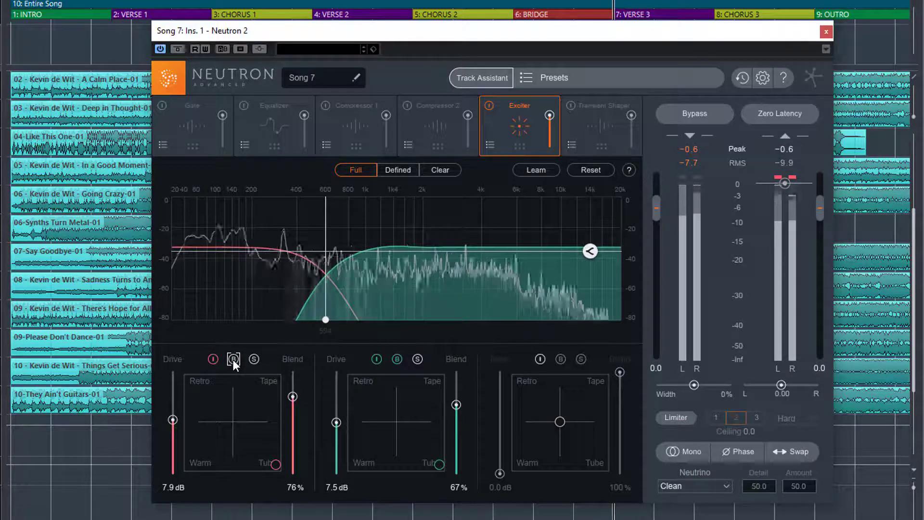
left_click(396, 359)
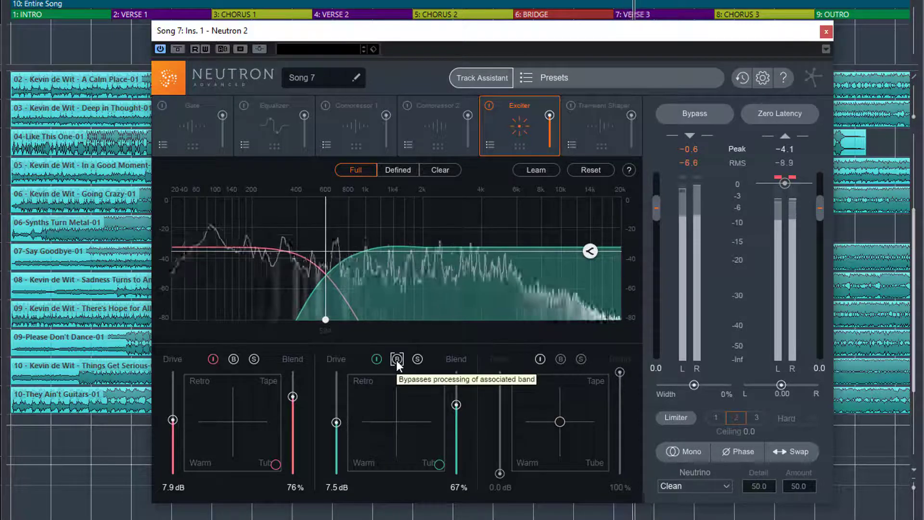
key("space")
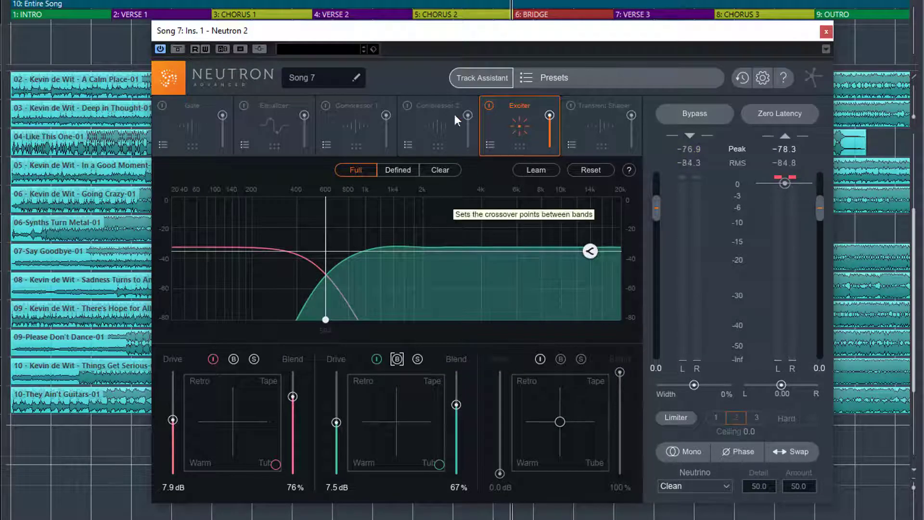
Step: Load the Transistor Edge preset into the Exciter
left_click(490, 145)
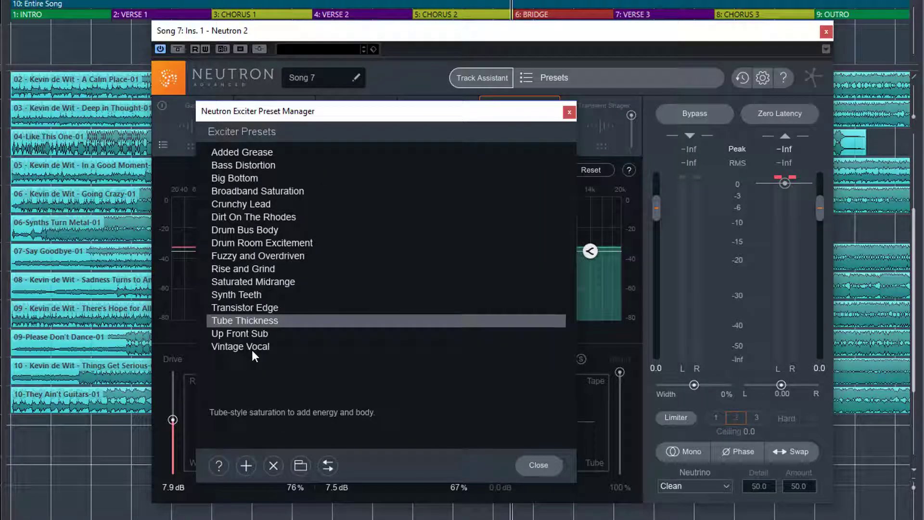
left_click(253, 307)
left_click(533, 465)
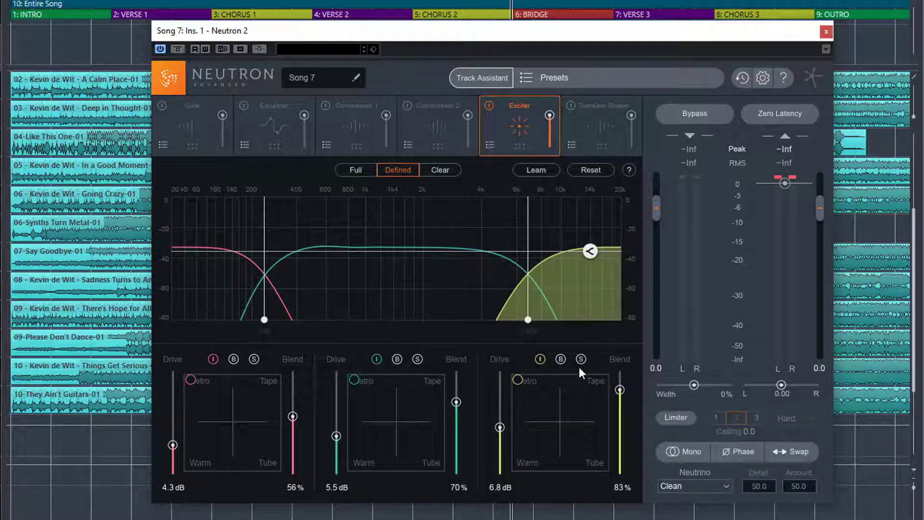
Step: Compare all three bands of the Transistor Edge preset with their bypass during playback, and stop playback with every band active
left_click(562, 360)
left_click(233, 359)
key("space")
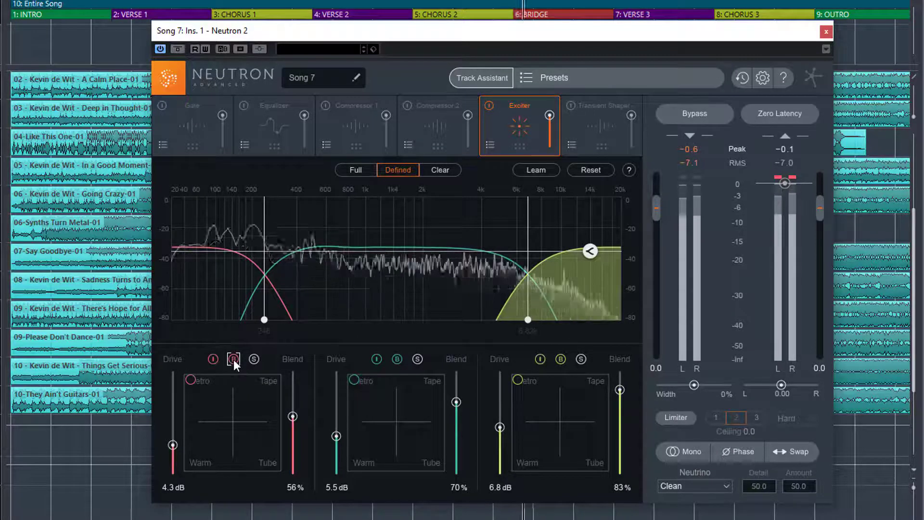
left_click(396, 359)
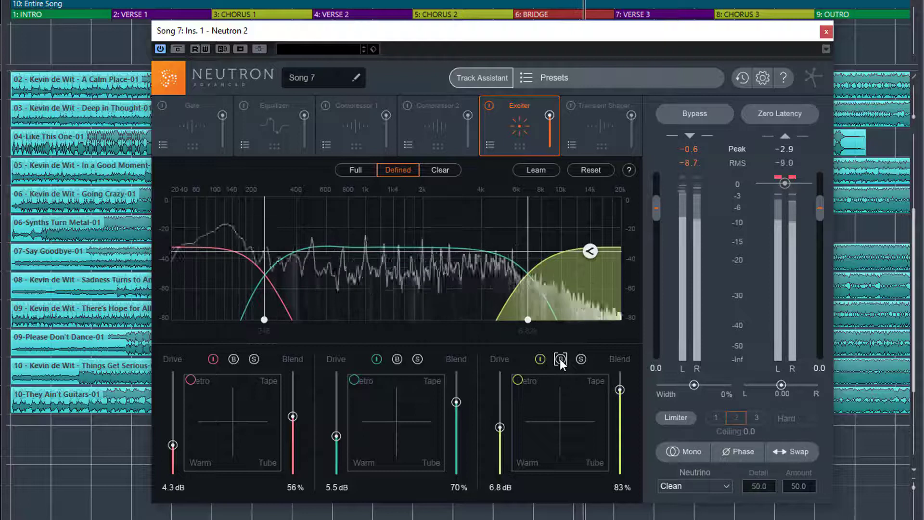
left_click(234, 359)
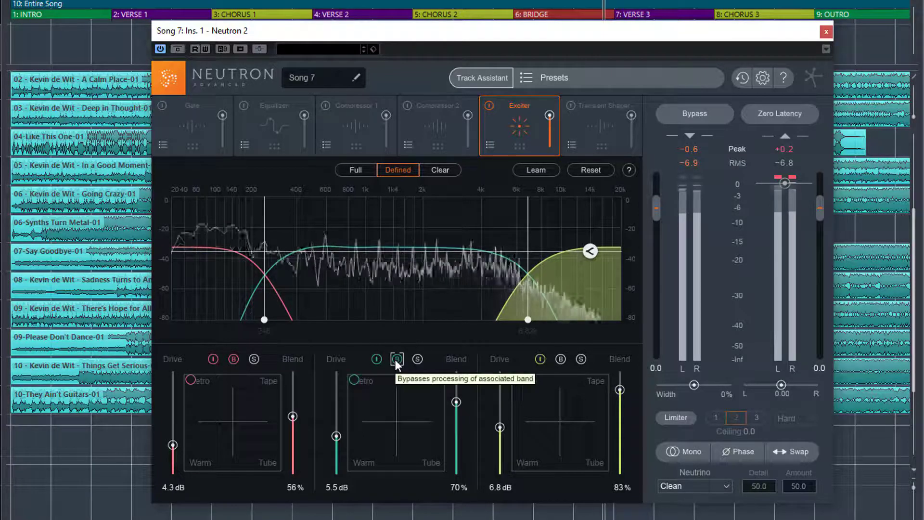
left_click(234, 359)
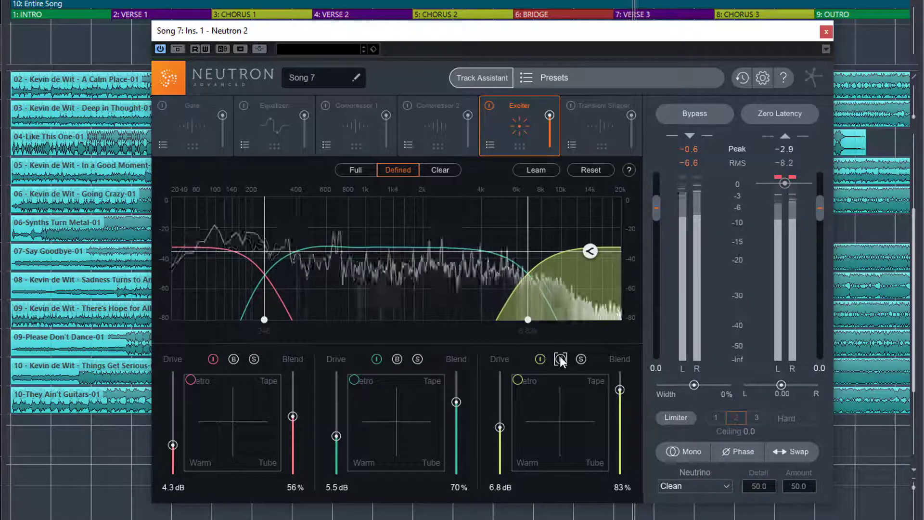
key("space")
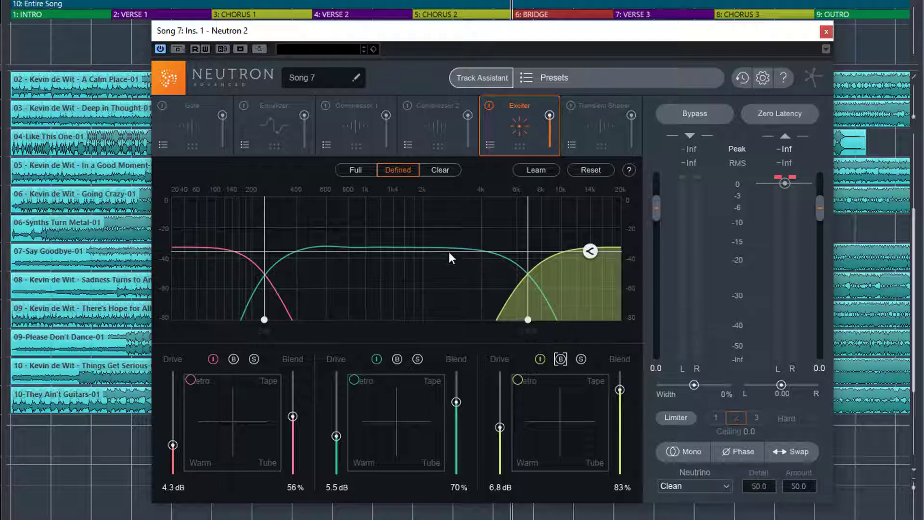
Step: Review the Exciter preset list without changing the preset, and shift the plugin window to uncover more of the project's track area
left_click(489, 145)
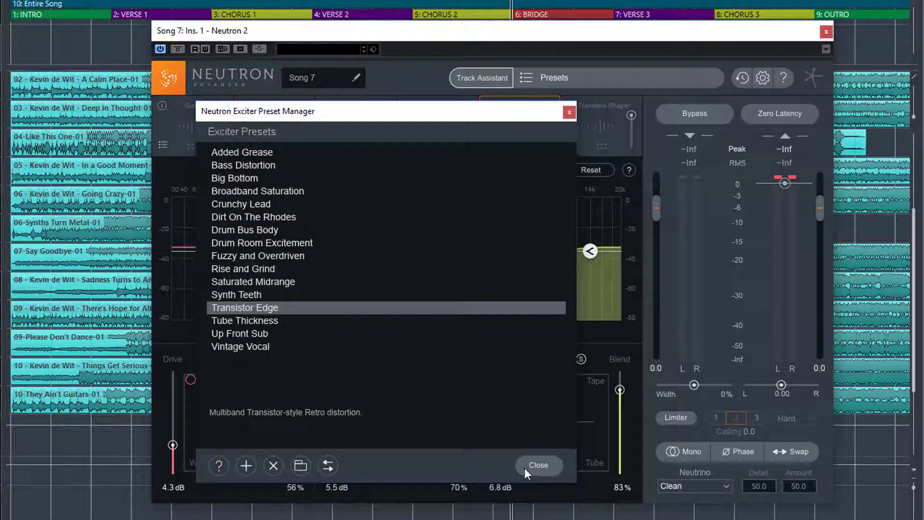
left_click(543, 463)
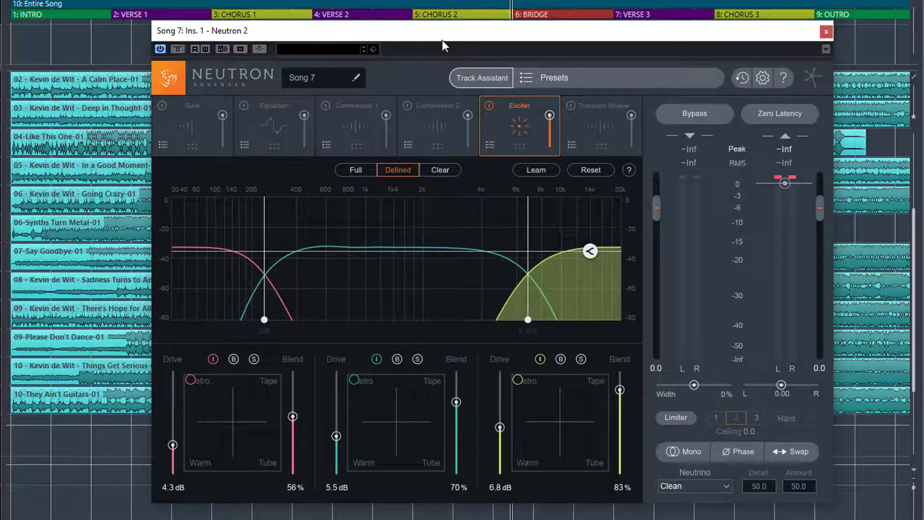
left_click_drag(442, 38, 366, 42)
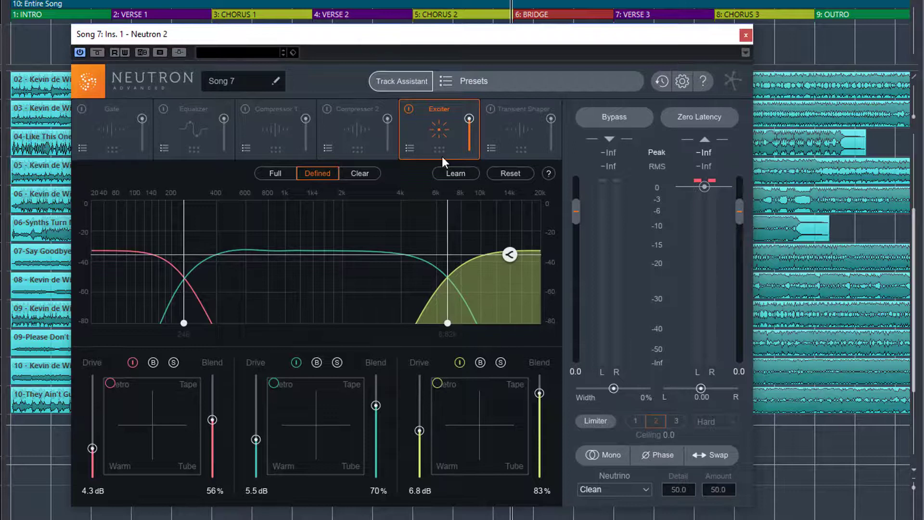